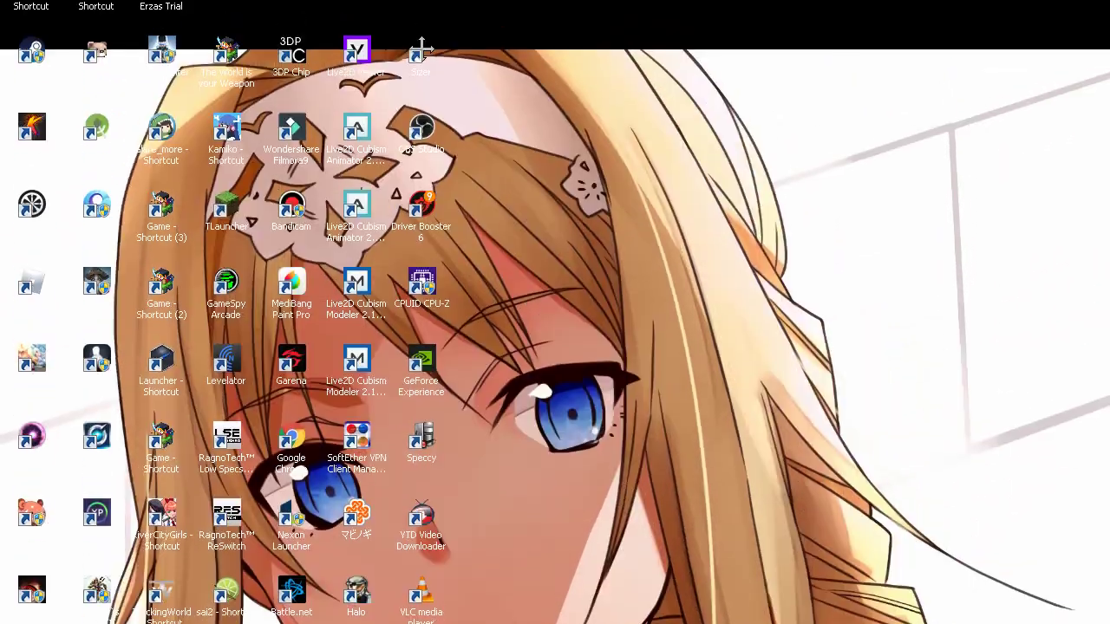
pyautogui.rightClick(644, 253)
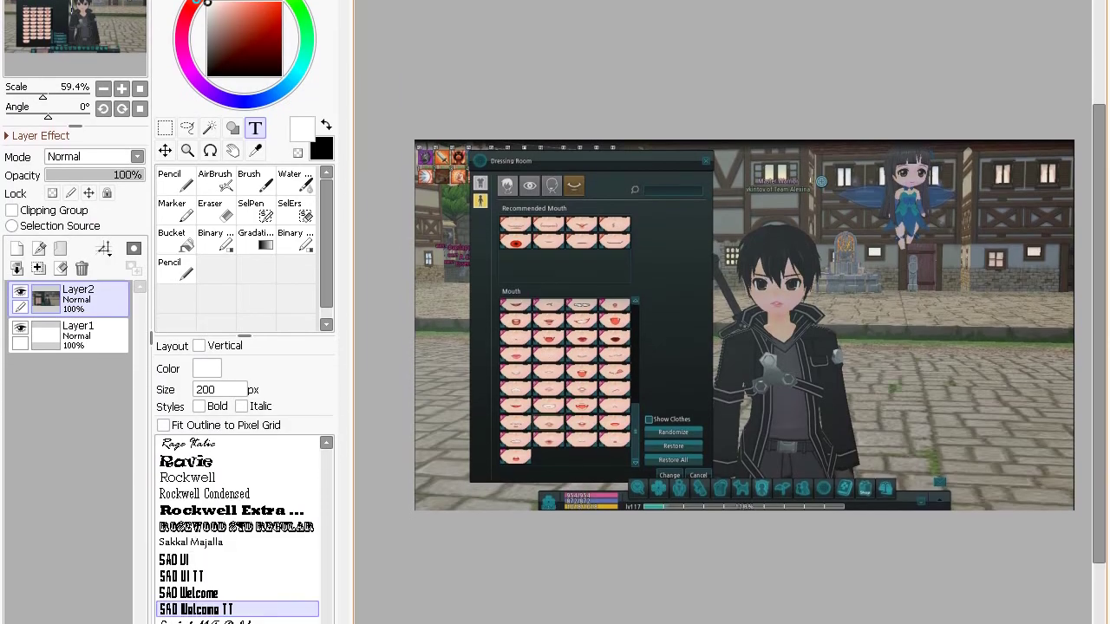
# Try out the SAO Welcome TT font at 200 px by adding the white text "PAint" over the game screenshot
pyautogui.click(805, 134)
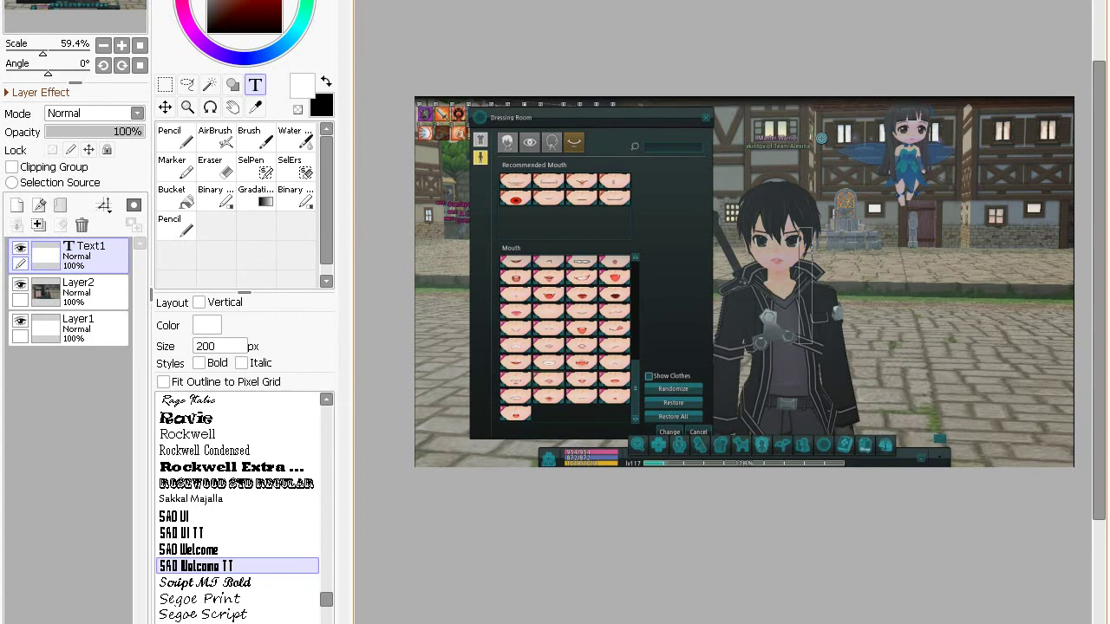
pyautogui.write('PA')
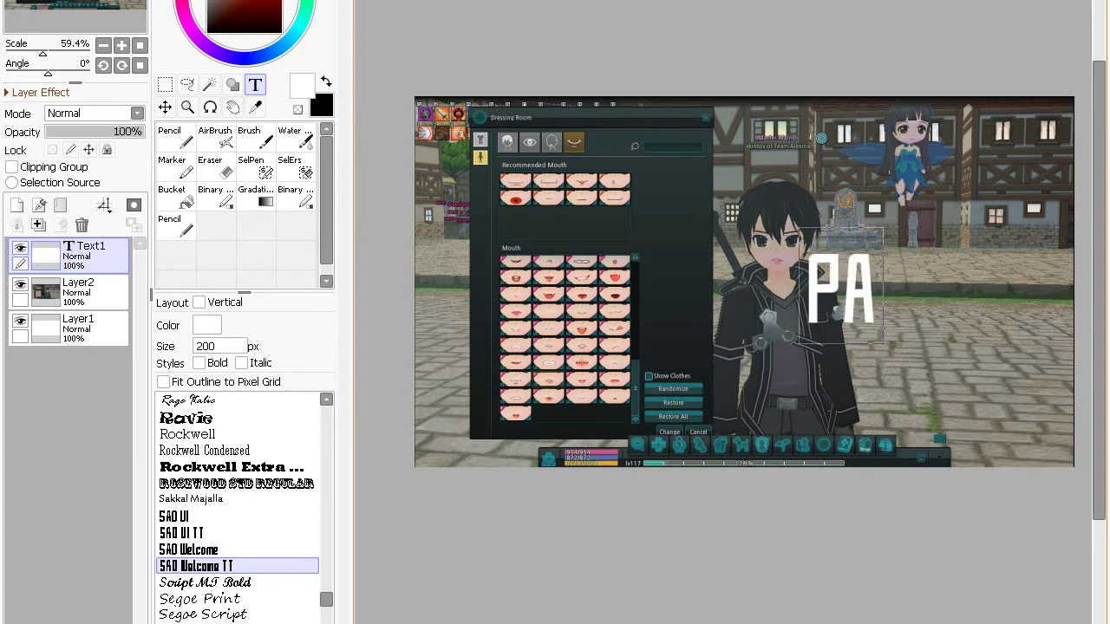
pyautogui.write('int')
pyautogui.press('BackSpace')
pyautogui.press('BackSpace')
pyautogui.press('BackSpace')
pyautogui.write('int')
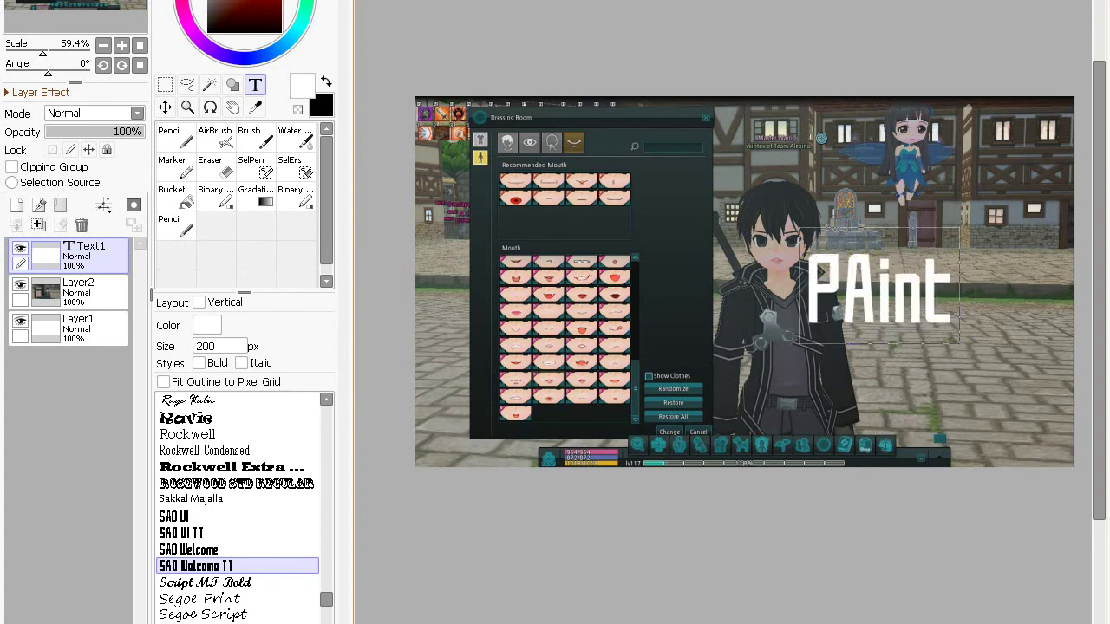
# Erase the trial text from the canvas and delete its text layer
pyautogui.press('BackSpace')
pyautogui.press('BackSpace')
pyautogui.press('BackSpace')
pyautogui.press('BackSpace')
pyautogui.press('BackSpace')
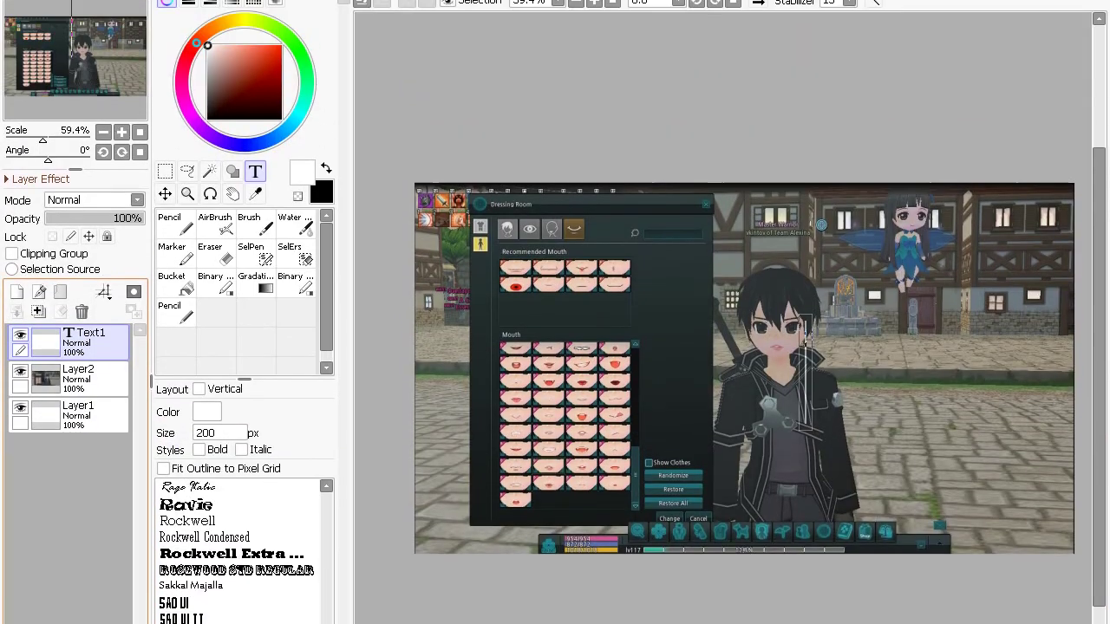
pyautogui.click(82, 225)
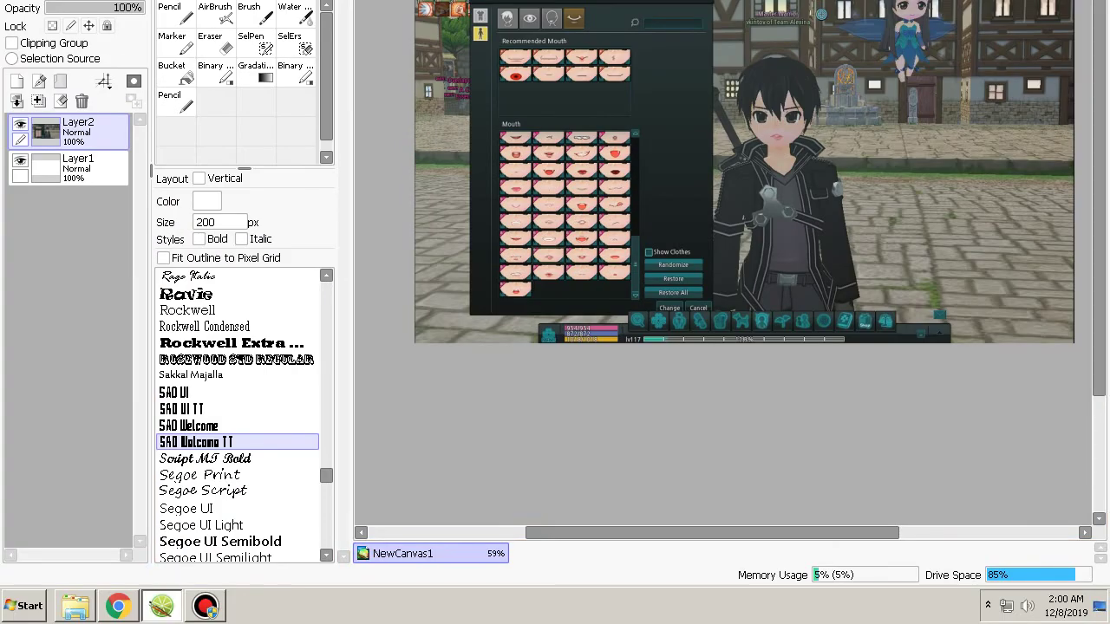
# Switch to Chrome and look through the open YouTube Studio pages for the Part 8 upload draft and the Part 7 video details
pyautogui.click(119, 606)
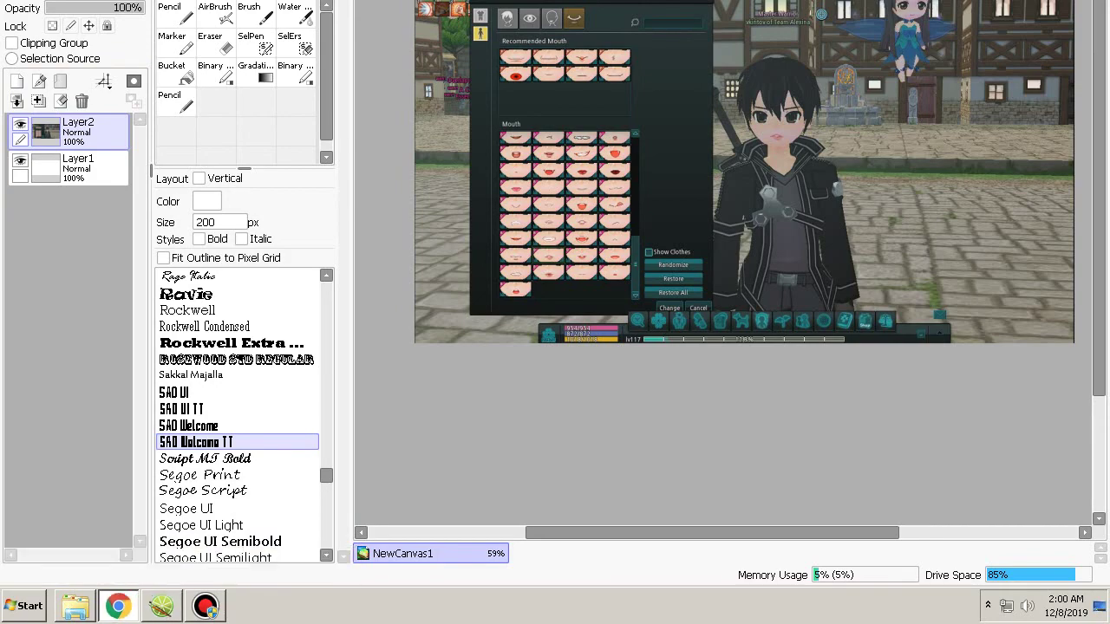
pyautogui.scroll(2, 399, 312)
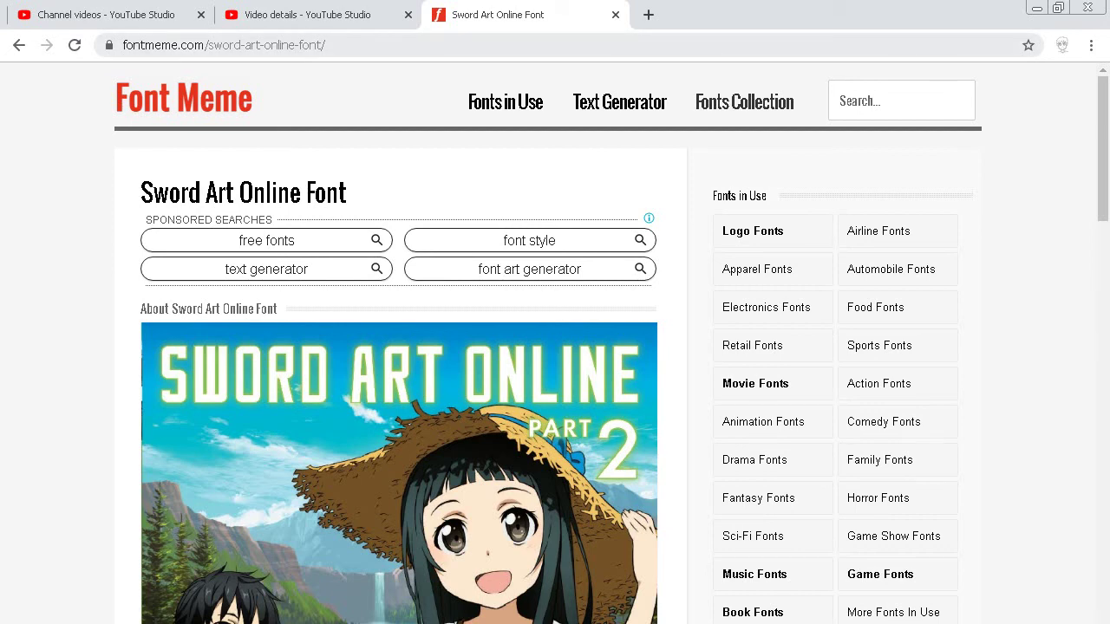
pyautogui.click(304, 15)
pyautogui.click(121, 14)
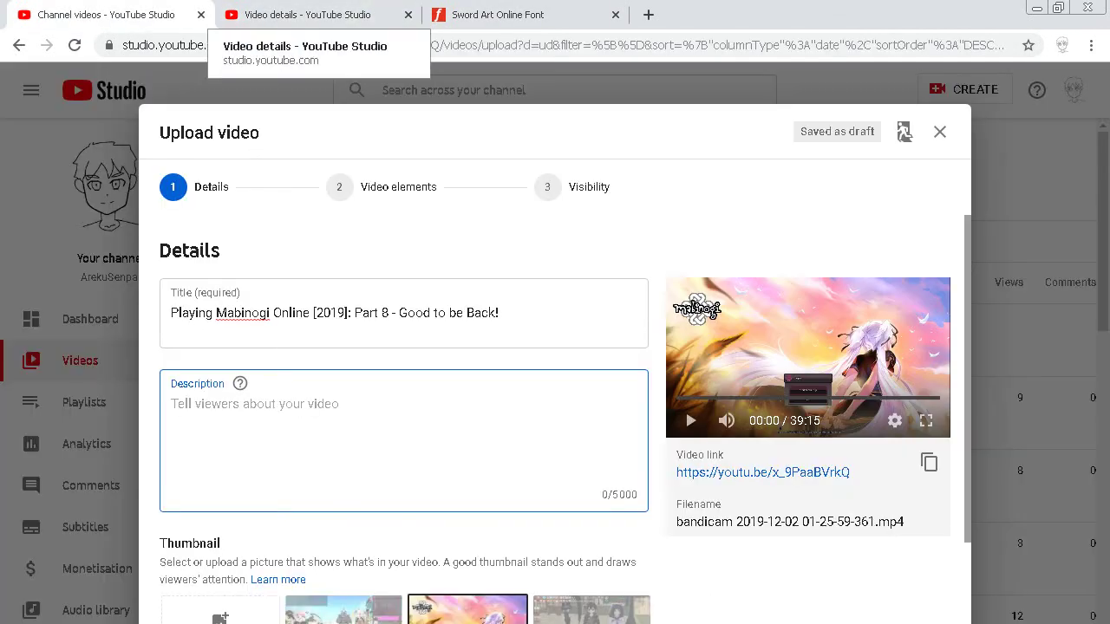
pyautogui.click(295, 15)
pyautogui.click(104, 14)
pyautogui.click(295, 15)
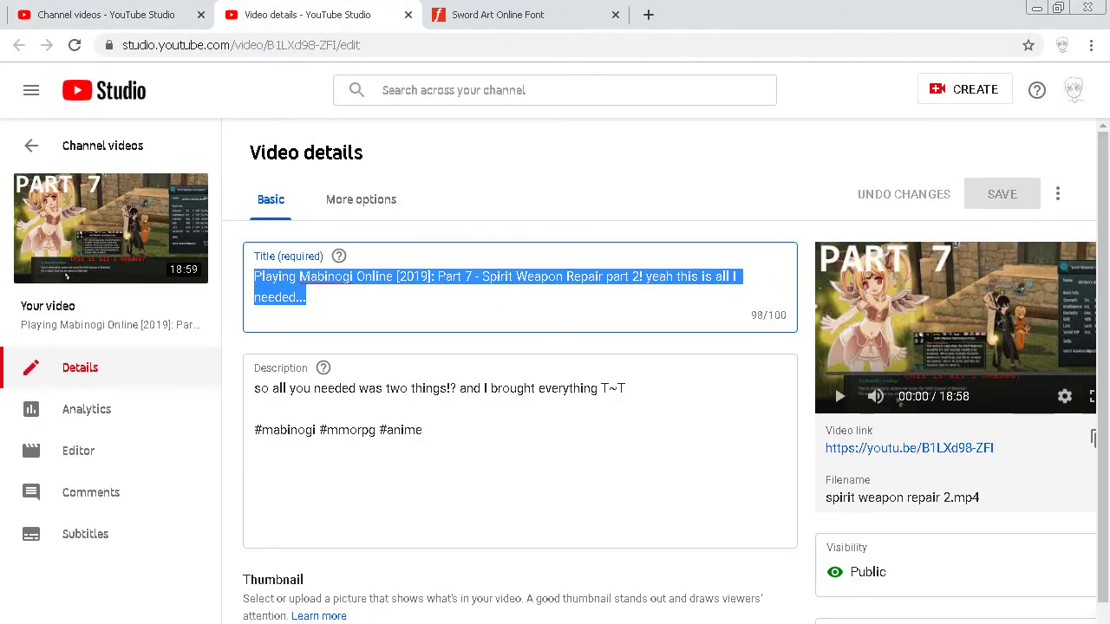
pyautogui.click(104, 15)
pyautogui.click(294, 14)
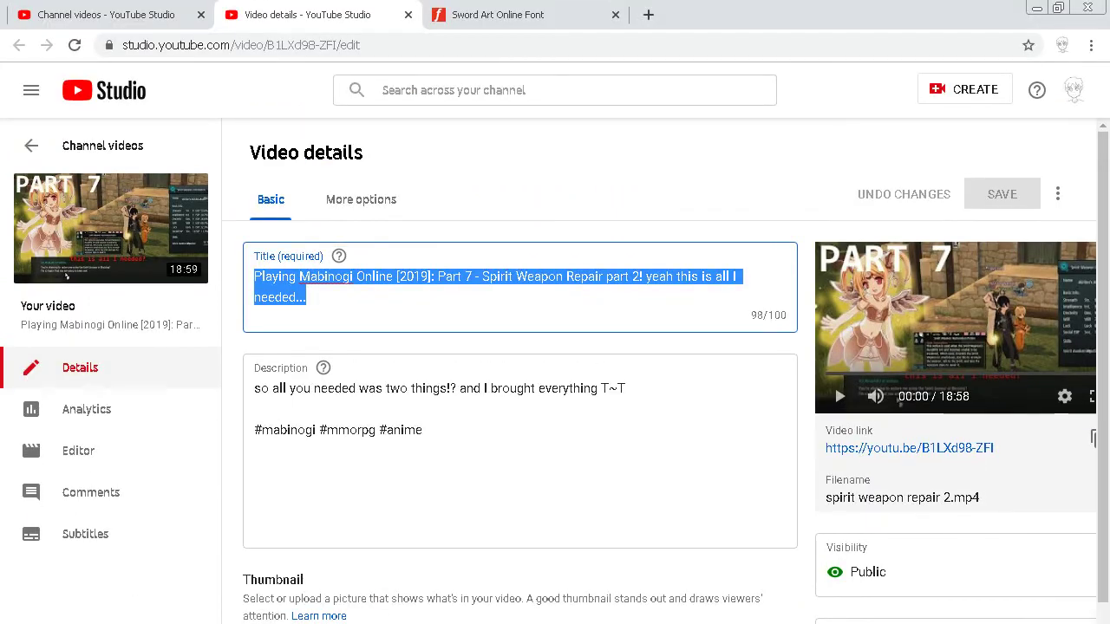
# Examine the Sword Art Online Font page on Font Meme, including its cover lettering and description, and open the SAO UI font page
pyautogui.click(498, 15)
pyautogui.scroll(-5, 555, 346)
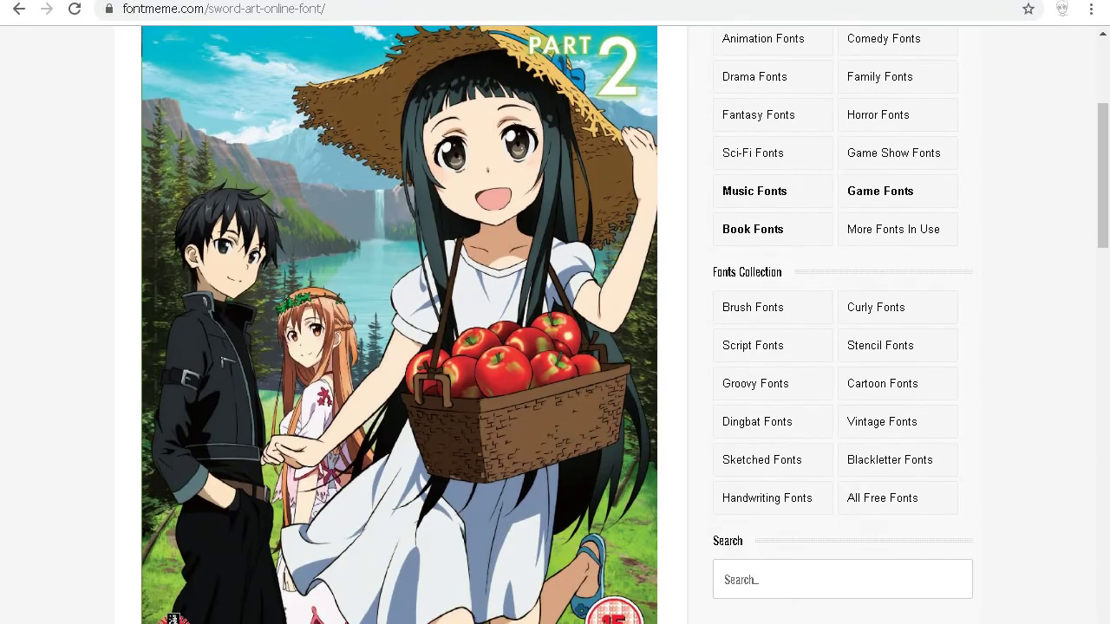
pyautogui.scroll(5, 555, 347)
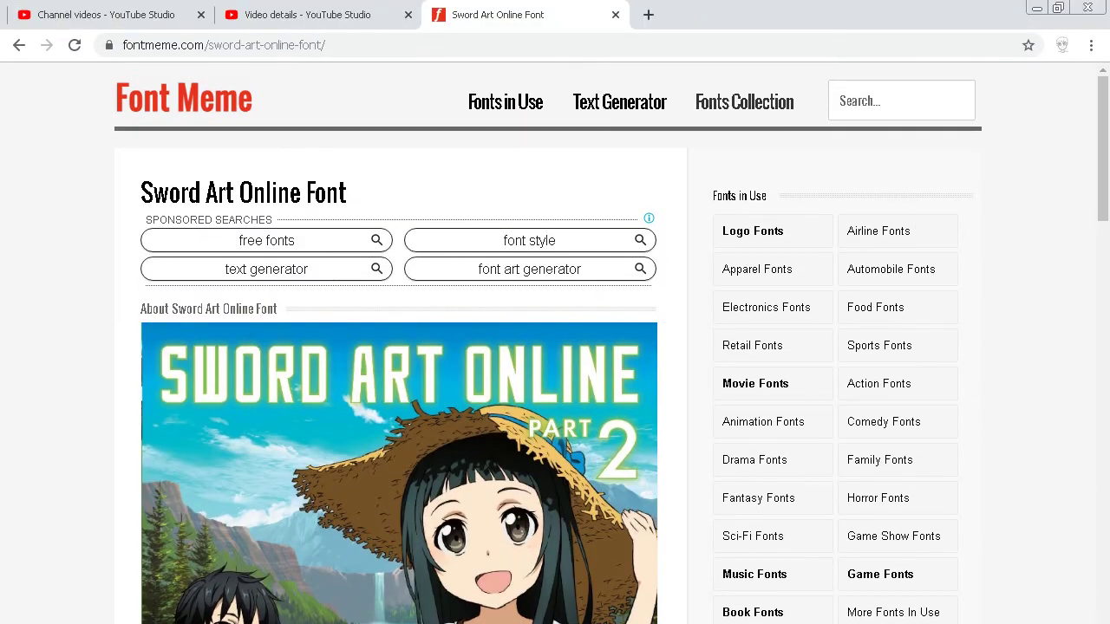
pyautogui.scroll(-3, 555, 347)
pyautogui.scroll(3, 555, 346)
pyautogui.scroll(-4, 555, 347)
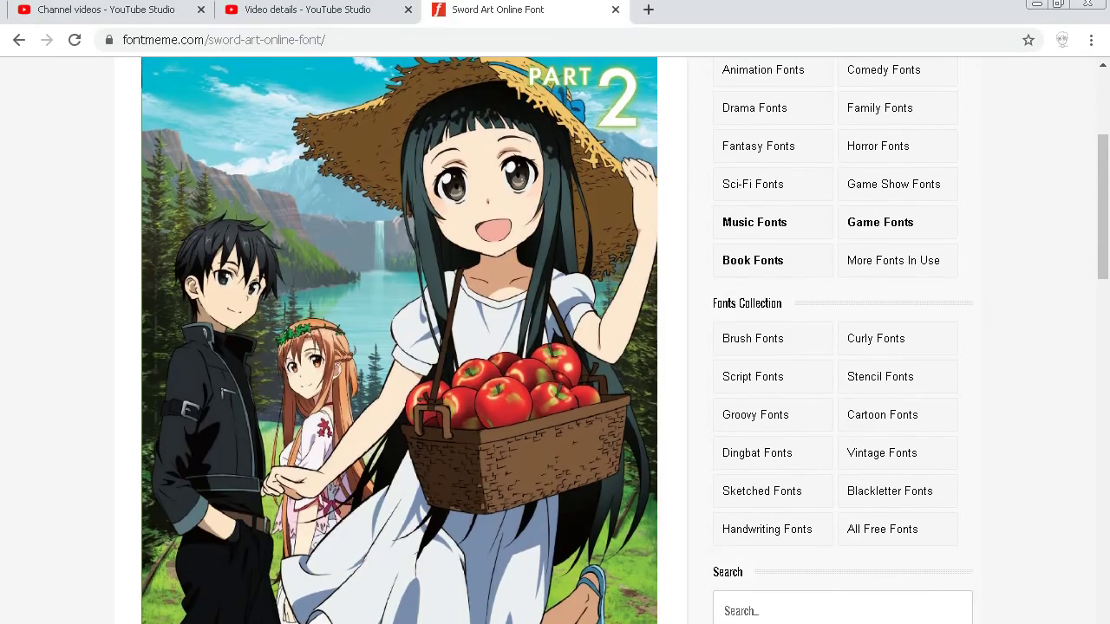
pyautogui.scroll(4, 555, 347)
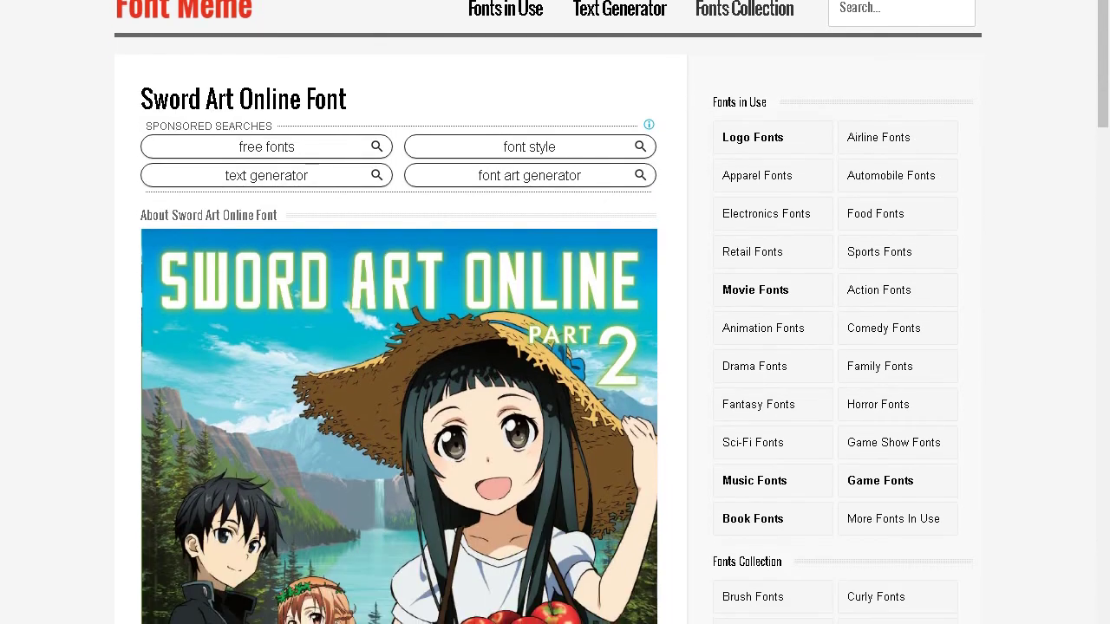
pyautogui.scroll(-4, 554, 347)
pyautogui.scroll(3, 555, 346)
pyautogui.scroll(1, 555, 347)
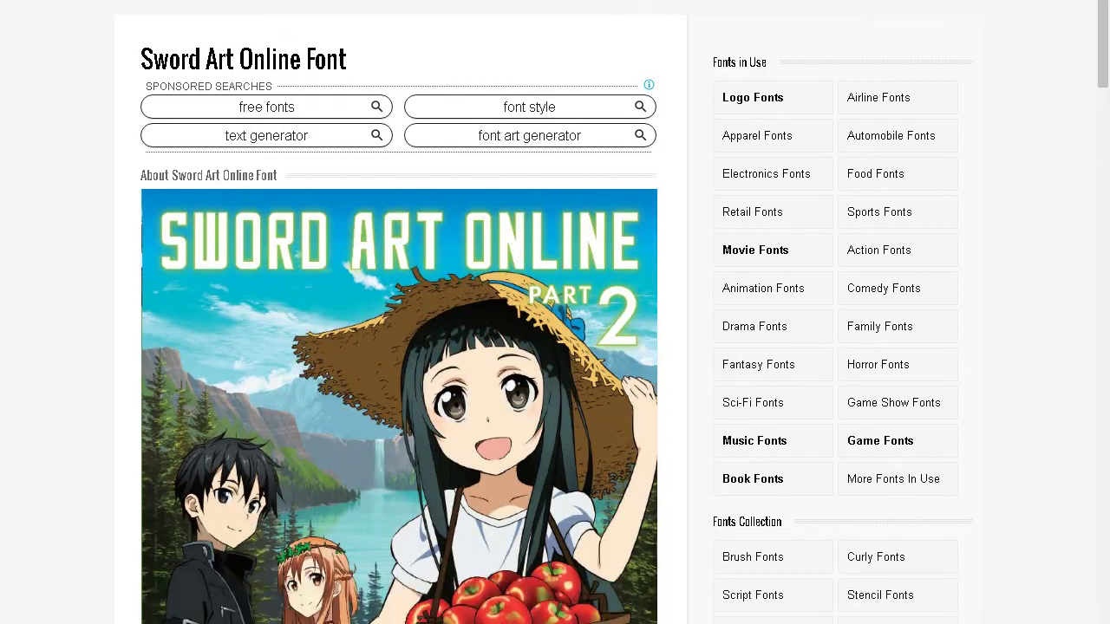
pyautogui.scroll(-3, 555, 347)
pyautogui.scroll(-5, 555, 346)
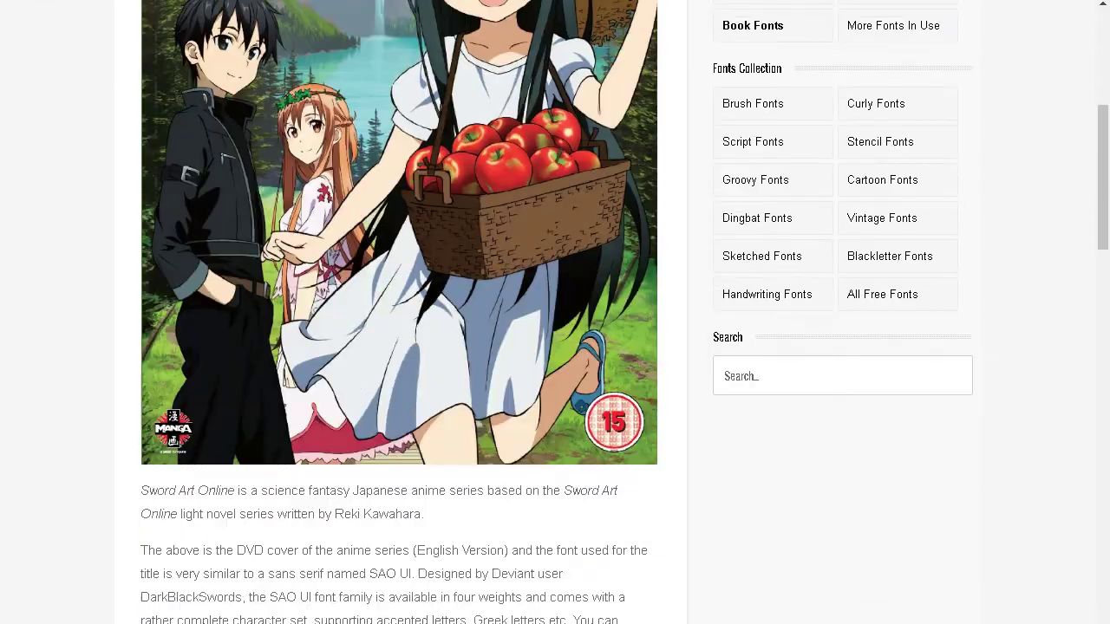
pyautogui.scroll(7, 555, 347)
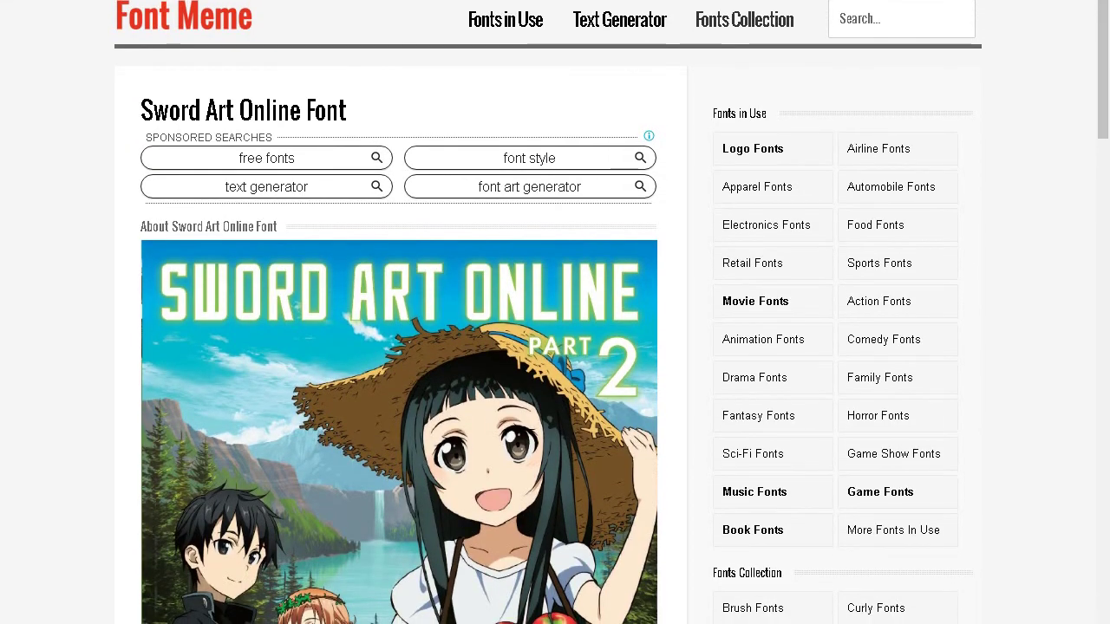
pyautogui.scroll(-5, 555, 347)
pyautogui.scroll(-4, 399, 347)
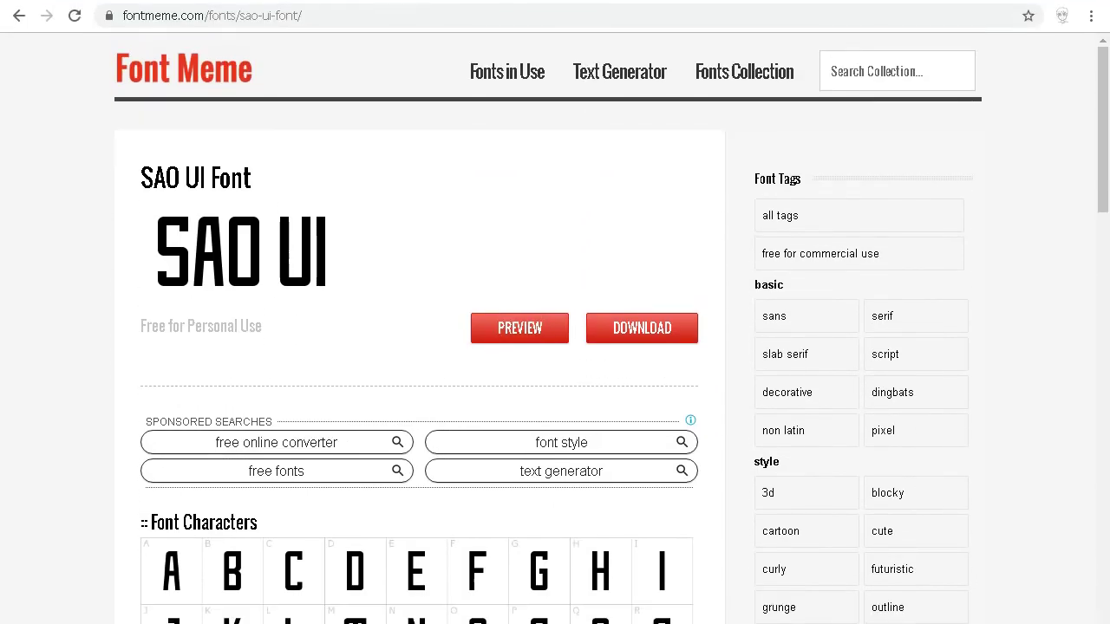
# Review the SAO UI font's characters and font files, and open the designer's website from the font info in a new tab
pyautogui.scroll(-4, 555, 330)
pyautogui.scroll(3, 554, 329)
pyautogui.scroll(-11, 555, 329)
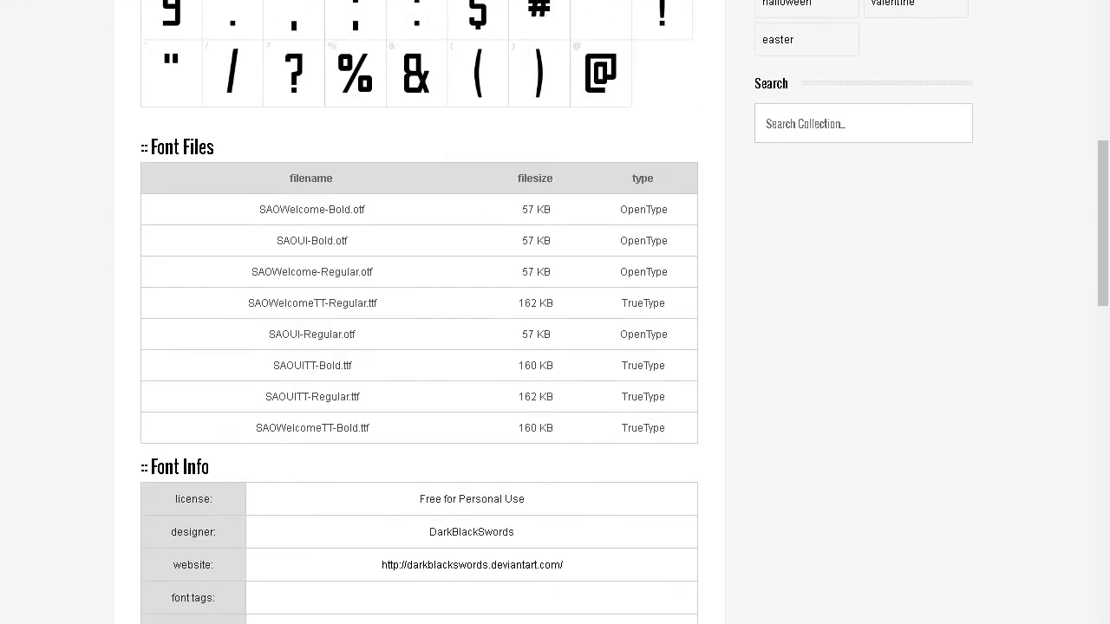
pyautogui.scroll(8, 417, 347)
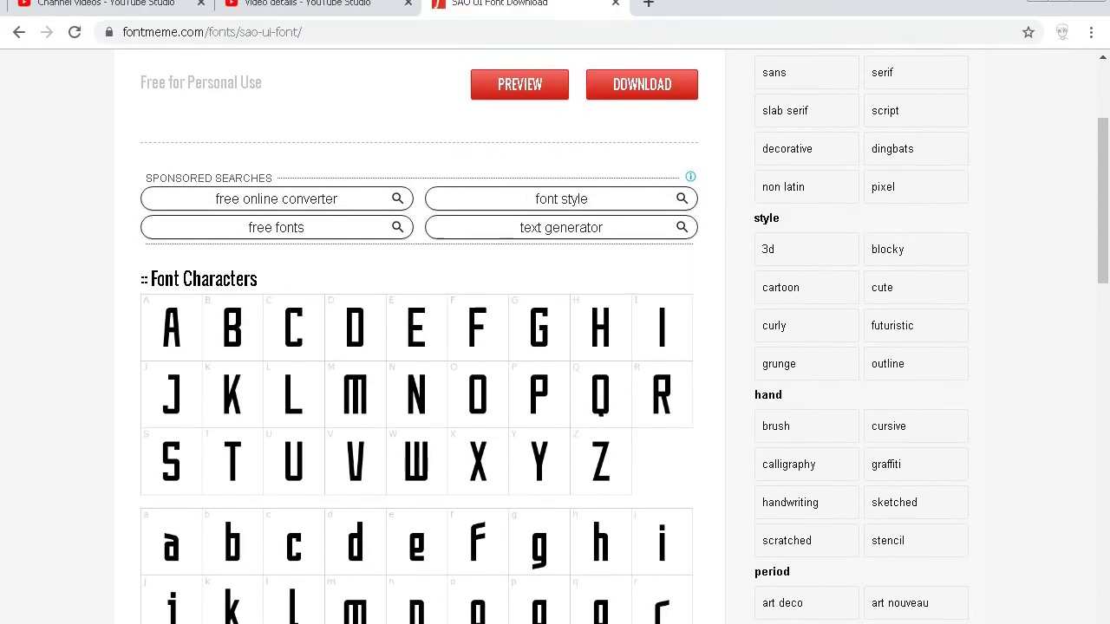
pyautogui.scroll(-8, 417, 347)
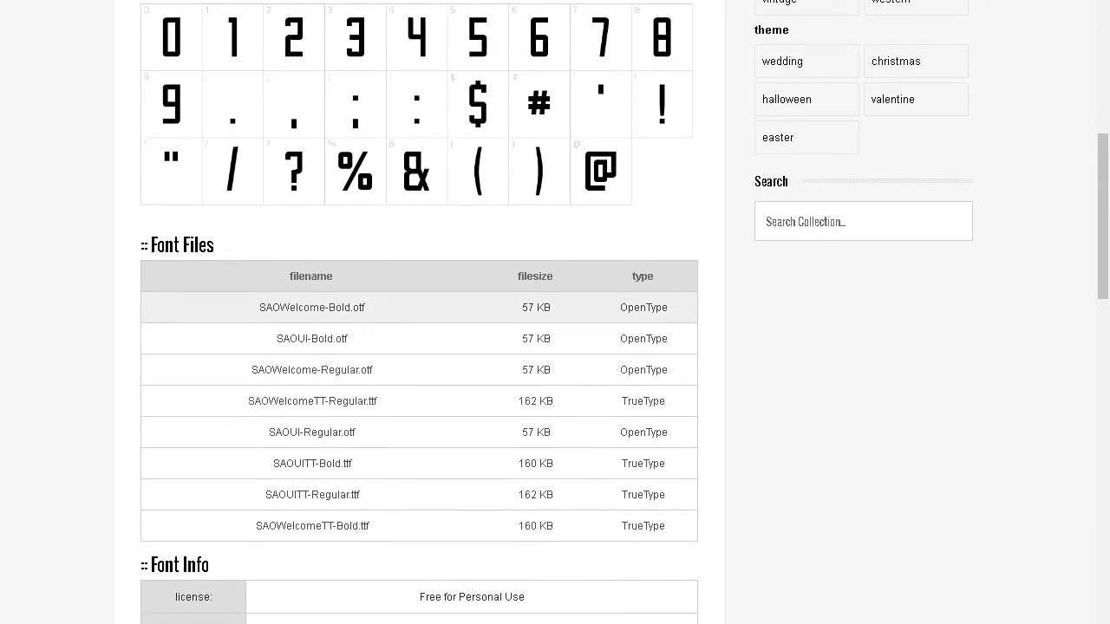
pyautogui.scroll(-3, 555, 312)
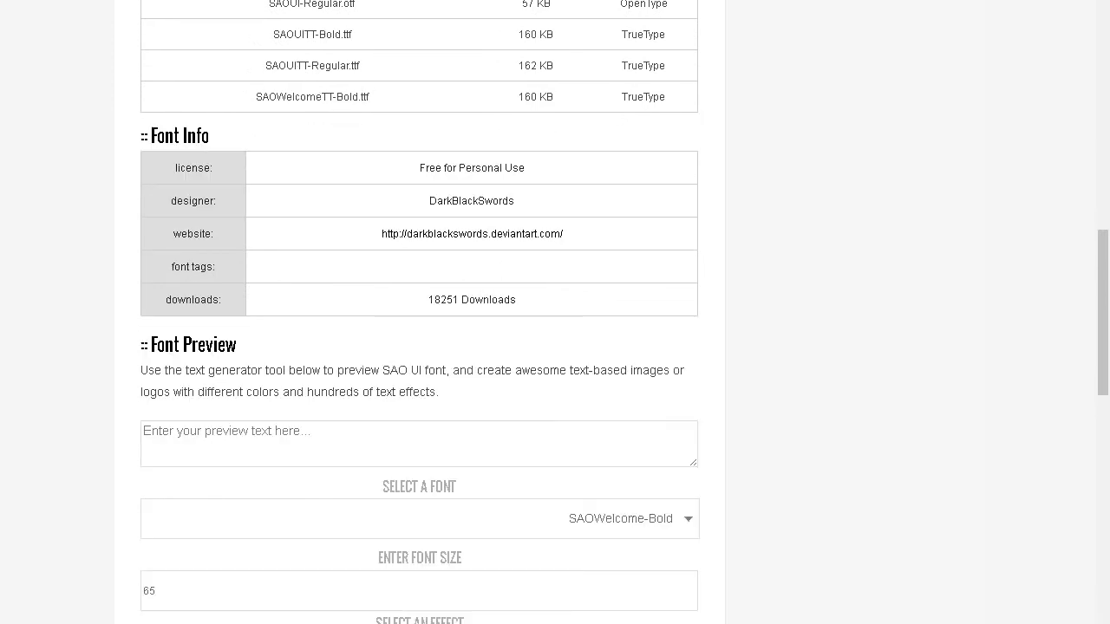
pyautogui.rightClick(499, 234)
pyautogui.click(555, 245)
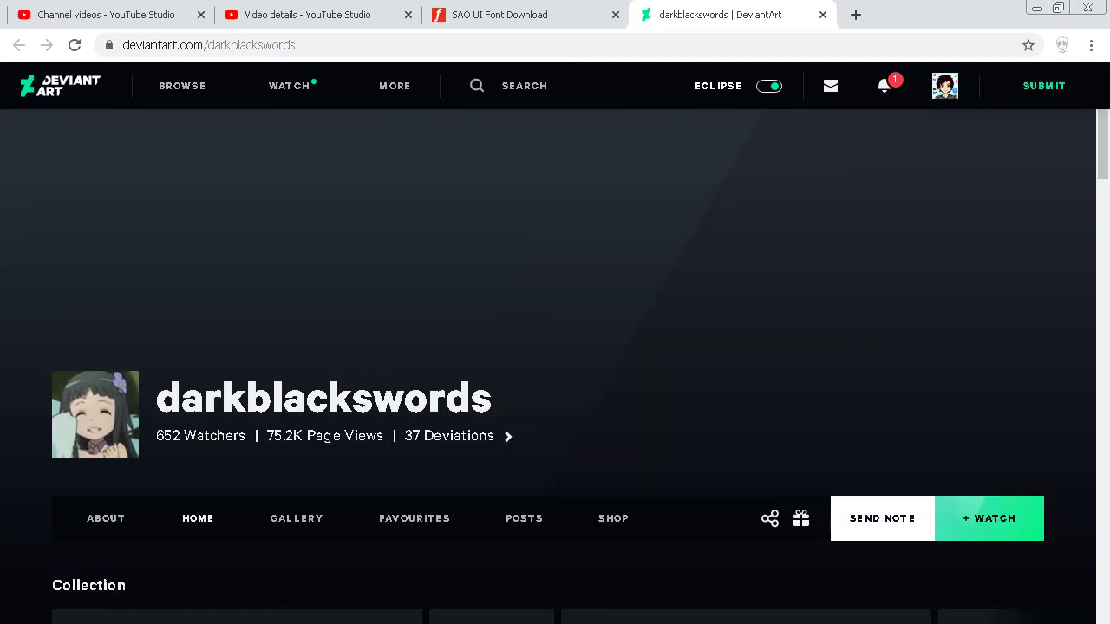
# Browse the collection and the visitor comments on the font designer's DeviantArt profile
pyautogui.scroll(-5, 997, 431)
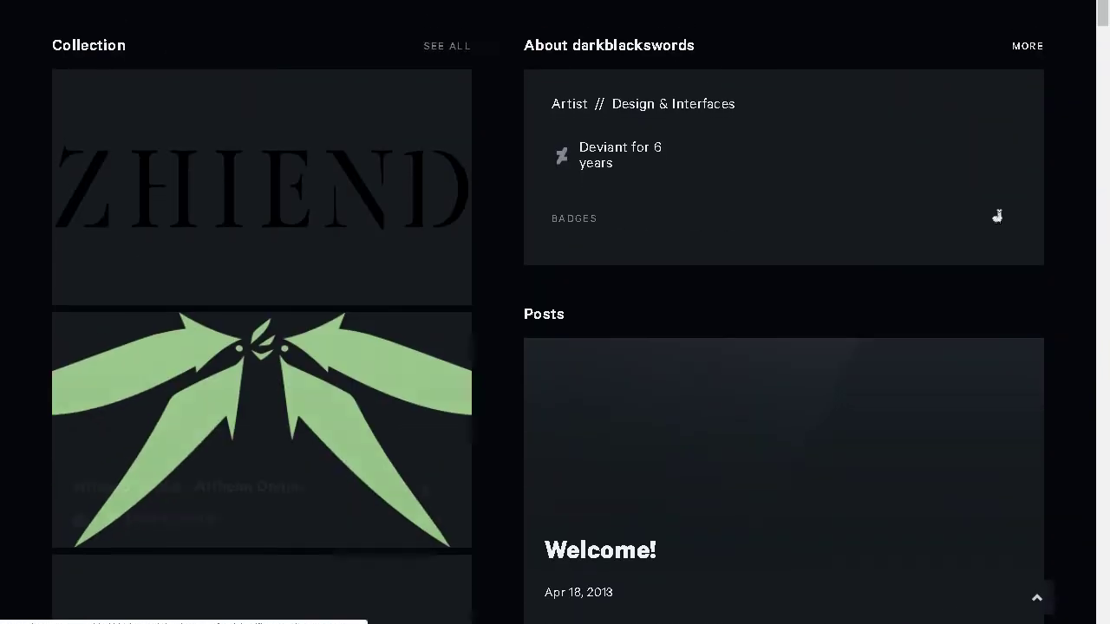
pyautogui.scroll(-4, 303, 382)
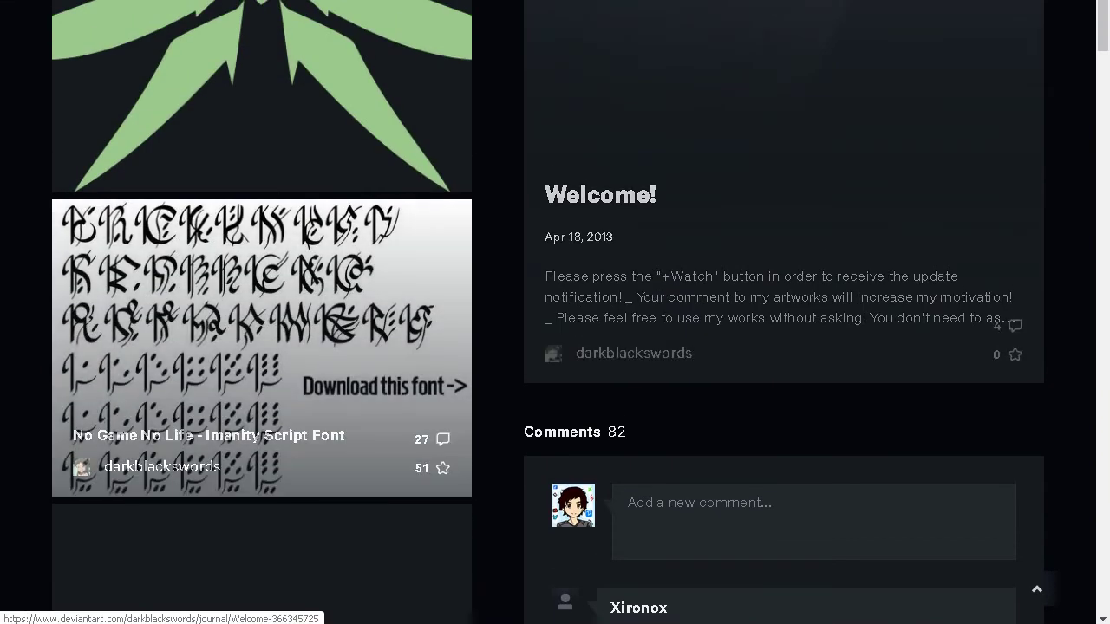
pyautogui.scroll(-4, 373, 333)
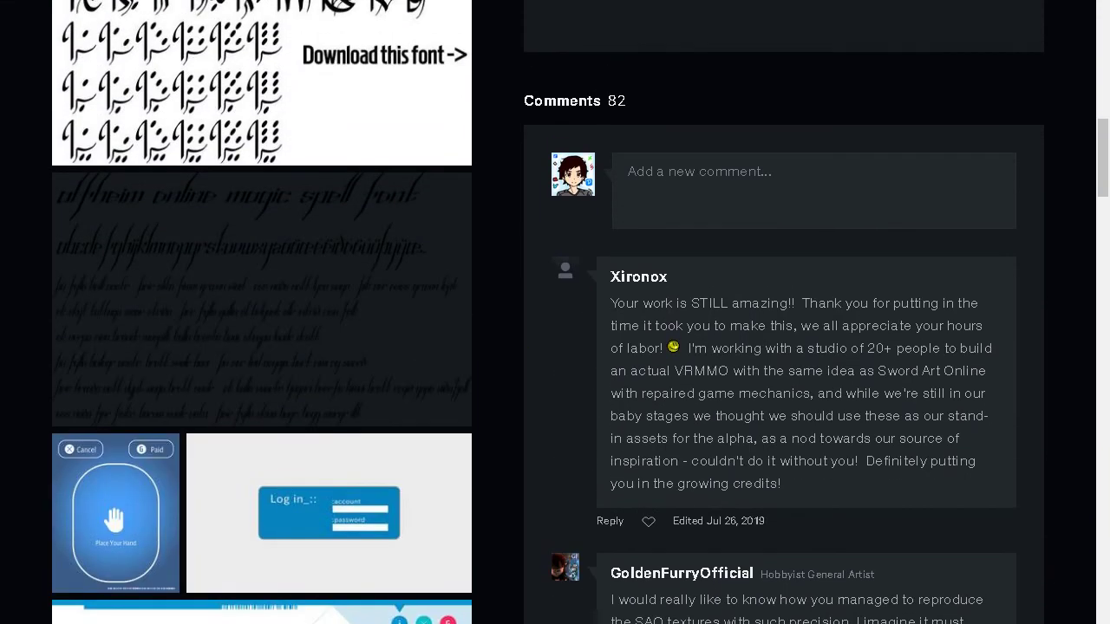
pyautogui.scroll(-5, 373, 333)
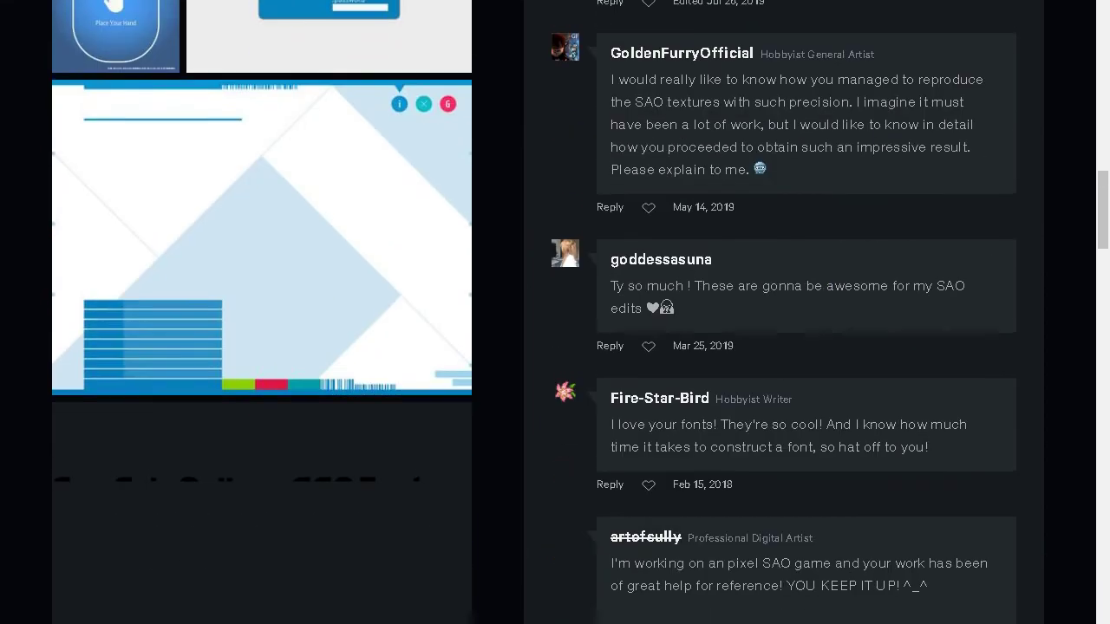
pyautogui.scroll(5, 372, 334)
pyautogui.scroll(10, 884, 334)
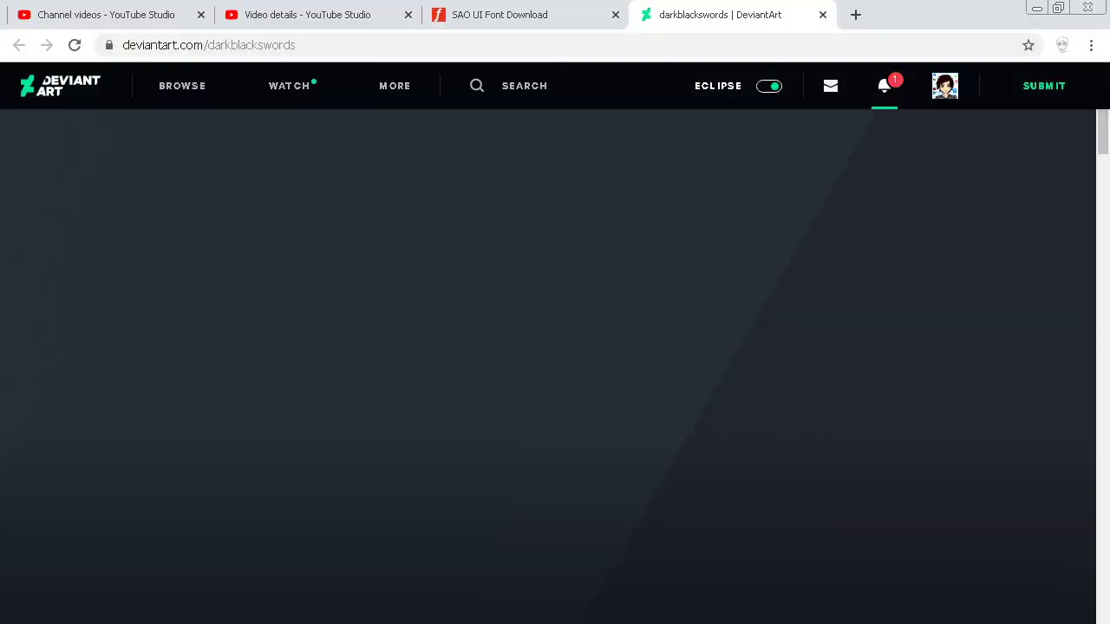
# Look through the account's DeviantArt notifications and close the list
pyautogui.moveTo(884, 86)
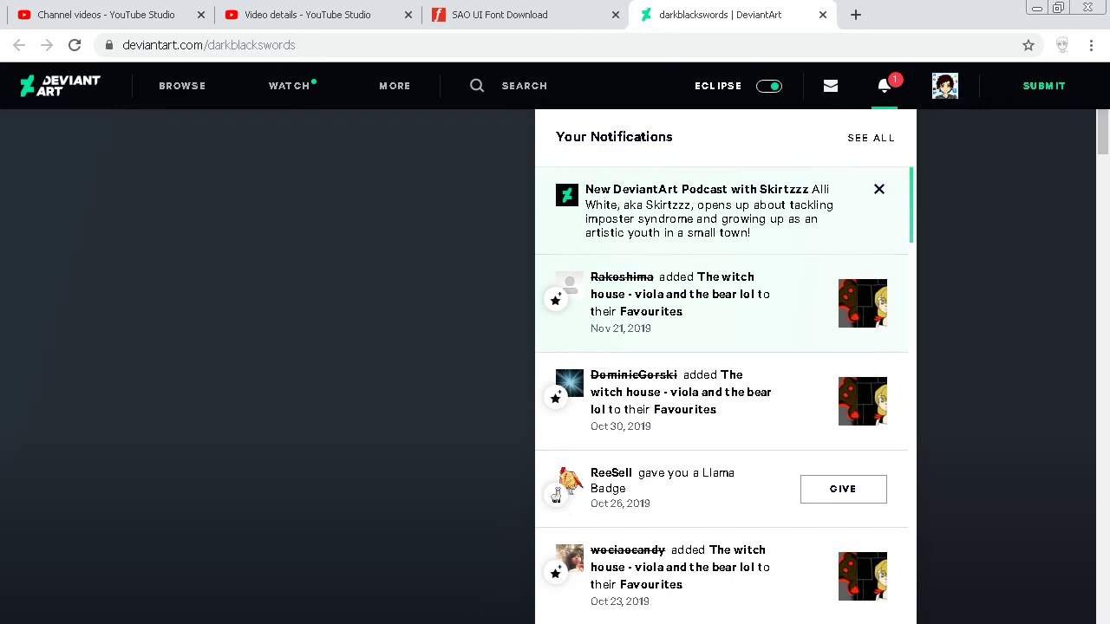
pyautogui.scroll(-4, 556, 494)
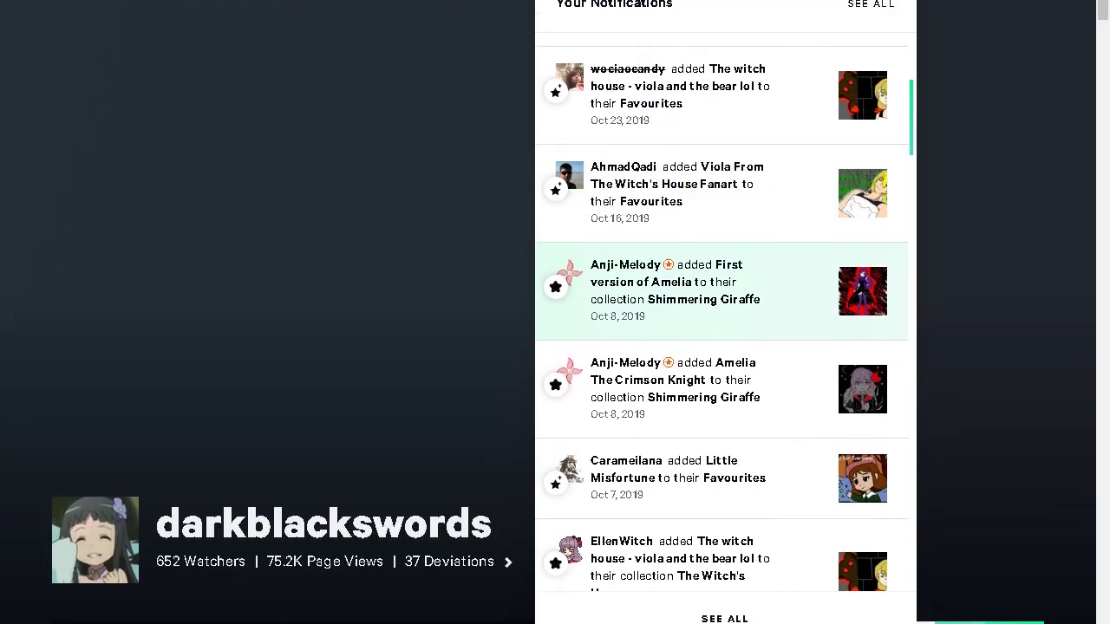
pyautogui.scroll(-2, 720, 304)
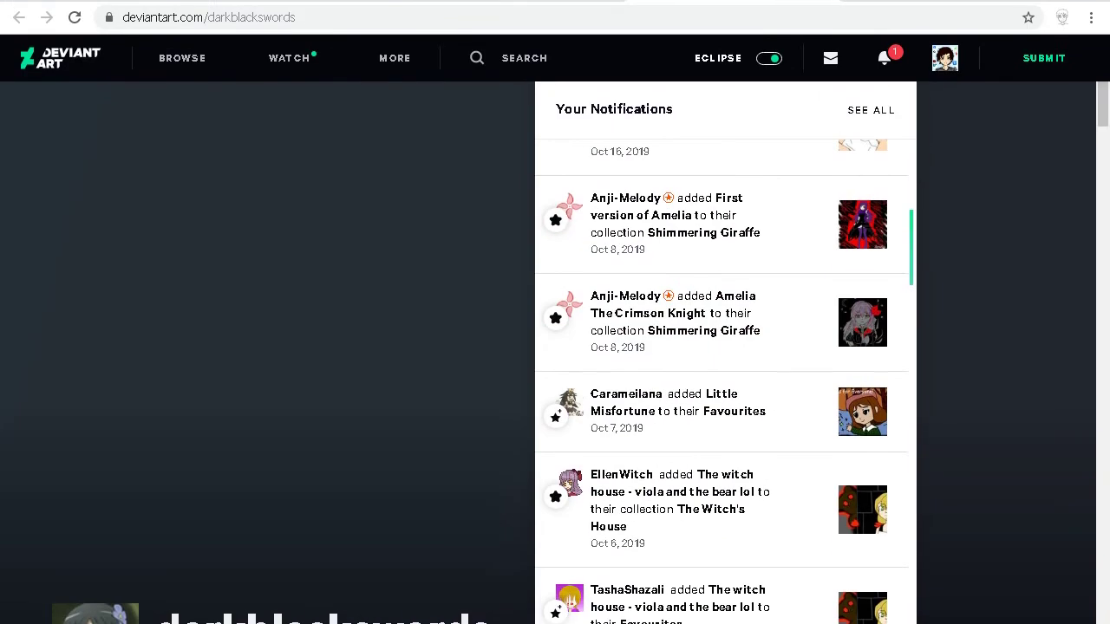
pyautogui.click(416, 330)
# Start watching the font designer's DeviantArt profile
pyautogui.scroll(-4, 416, 347)
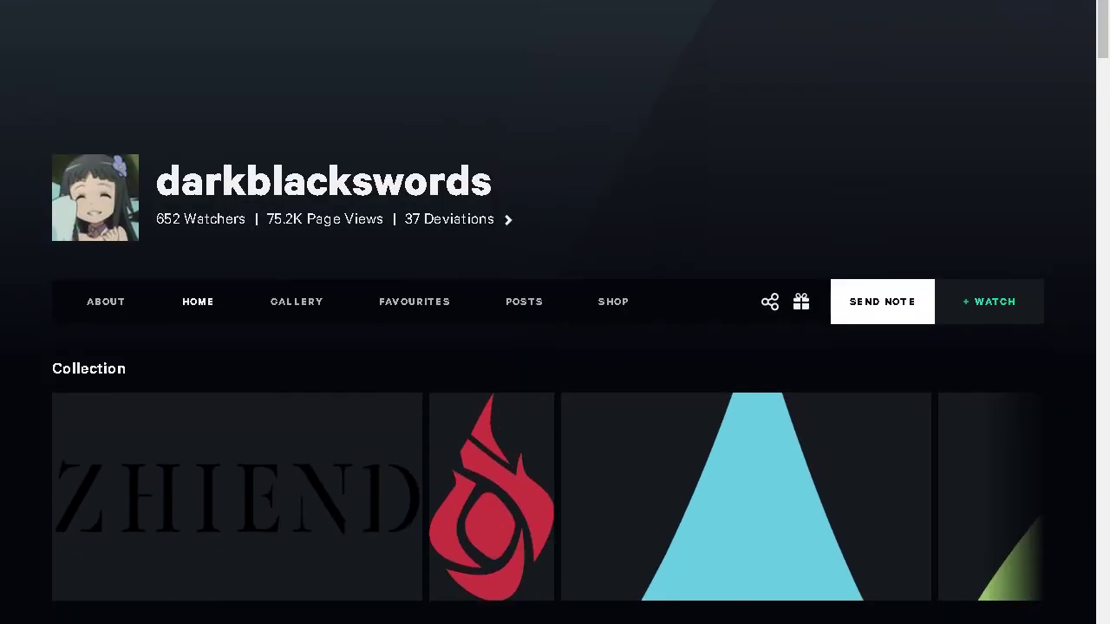
pyautogui.click(989, 302)
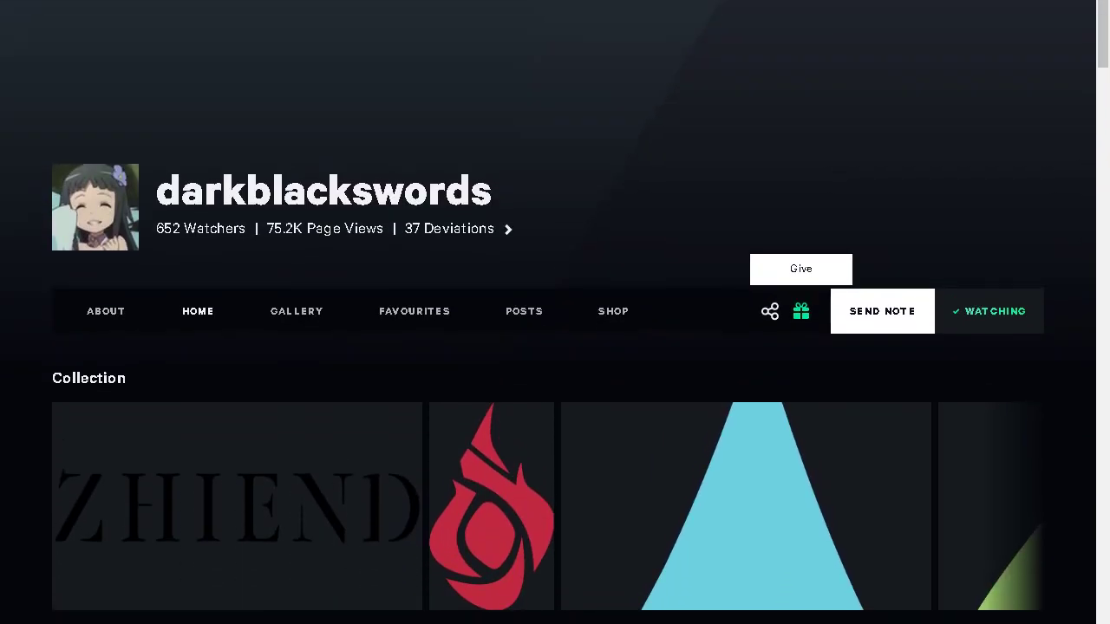
pyautogui.scroll(-8, 555, 364)
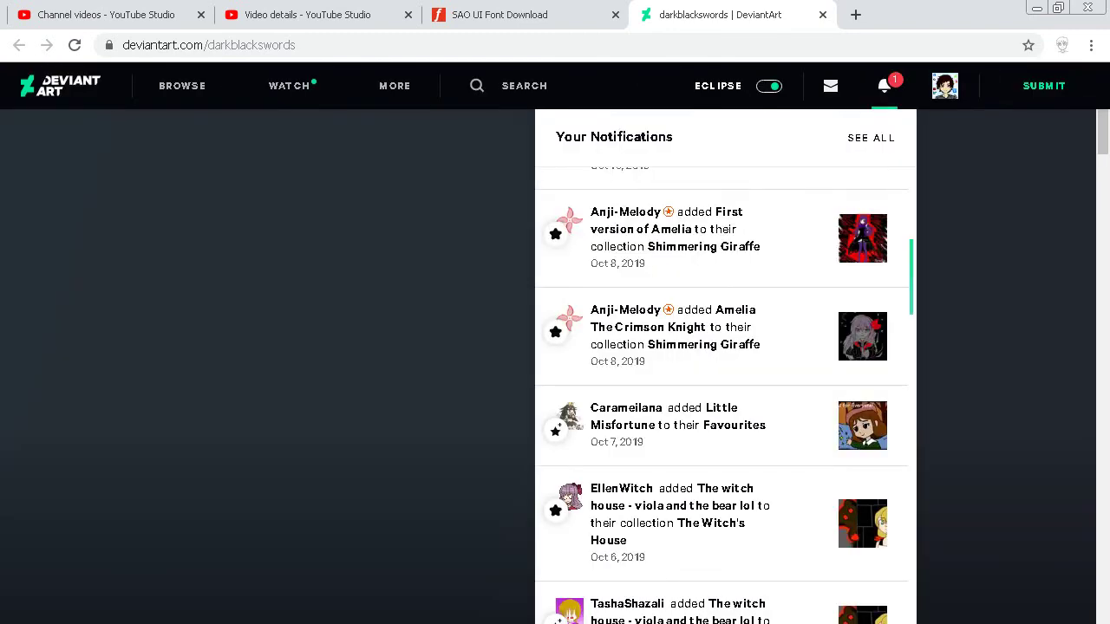
# Look through the artwork, watchers and watched accounts on the font designer's DeviantArt profile
pyautogui.scroll(-3, 555, 365)
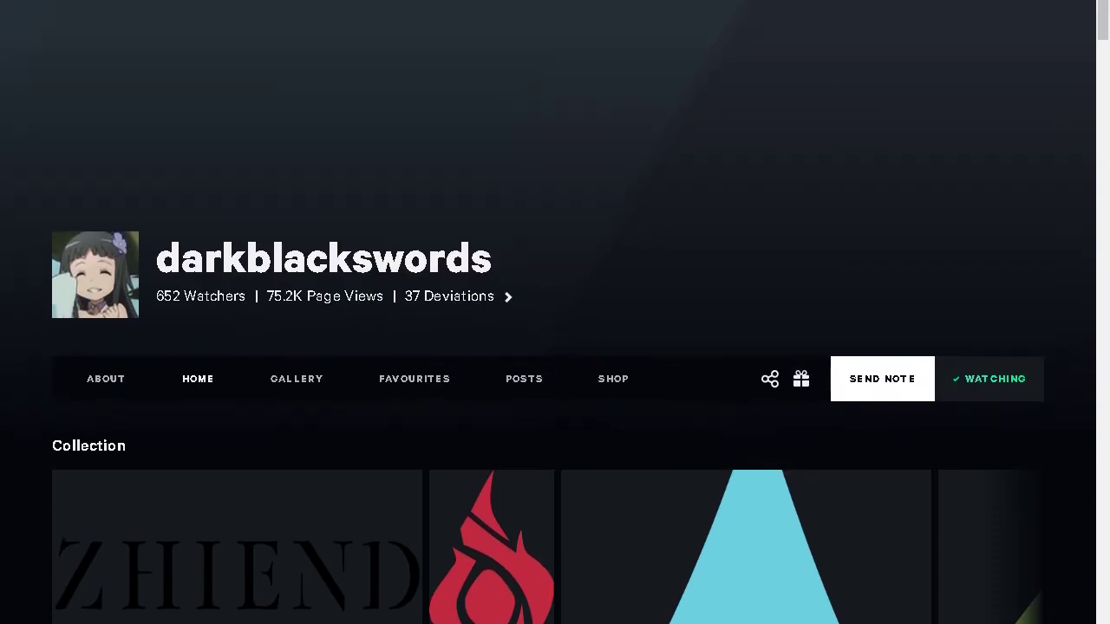
pyautogui.scroll(-5, 347, 416)
pyautogui.scroll(-15, 997, 456)
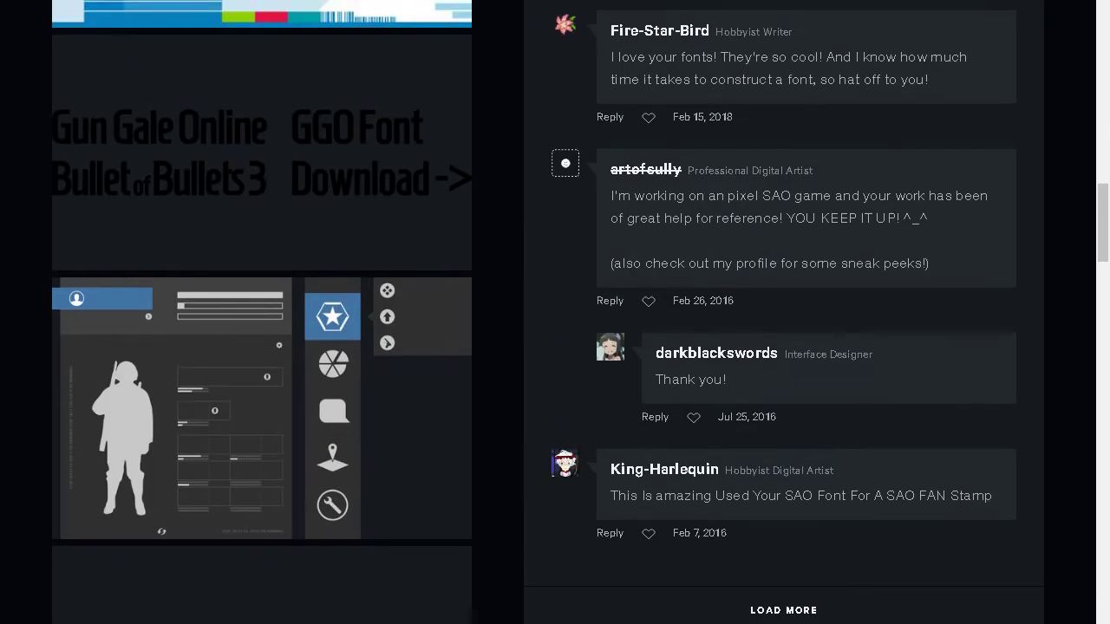
pyautogui.scroll(-15, 997, 456)
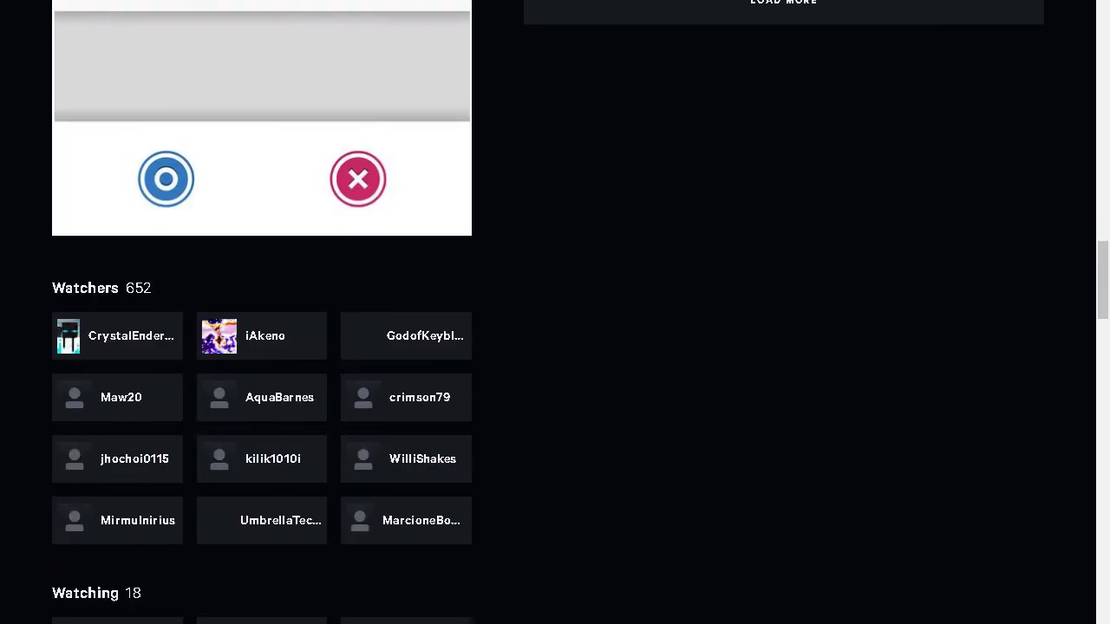
pyautogui.scroll(-5, 997, 456)
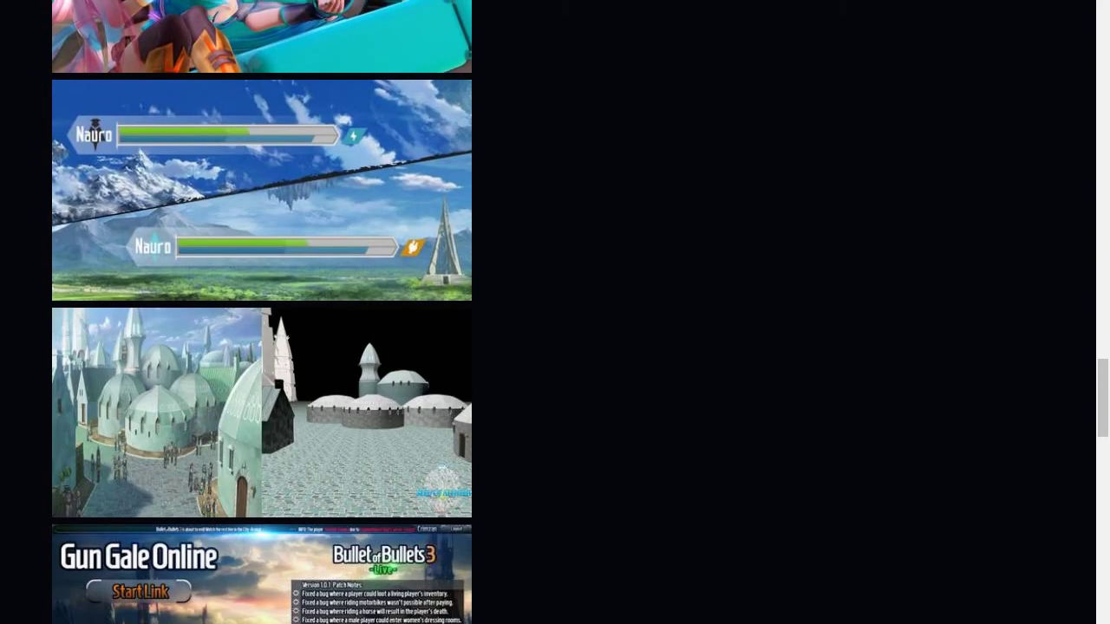
pyautogui.scroll(-5, 997, 456)
pyautogui.scroll(-1, 261, 312)
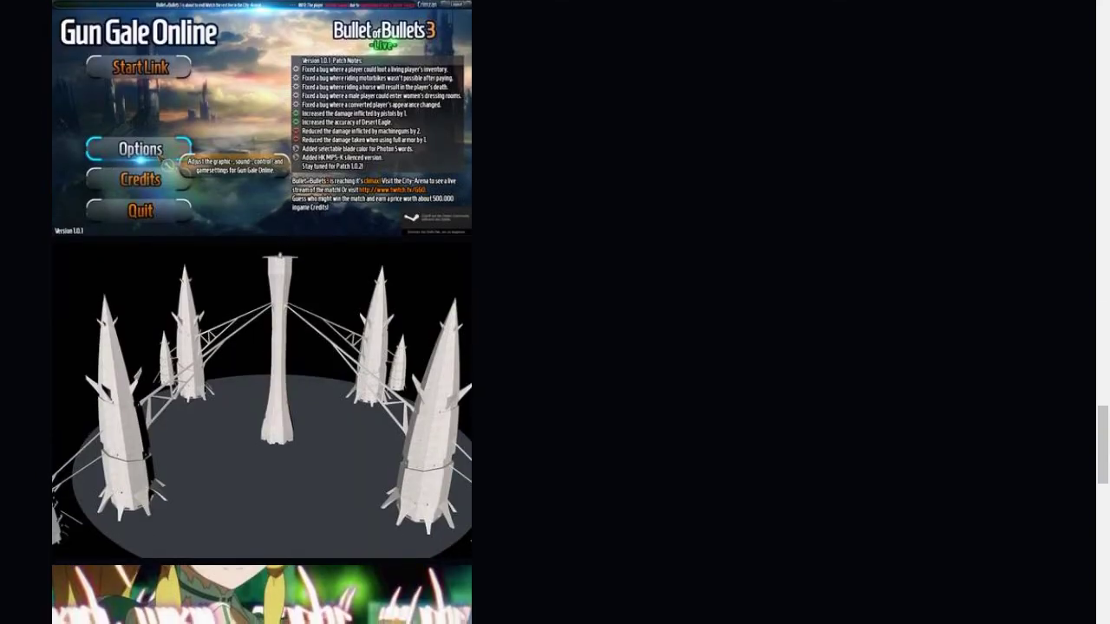
pyautogui.scroll(-5, 262, 312)
pyautogui.scroll(8, 262, 312)
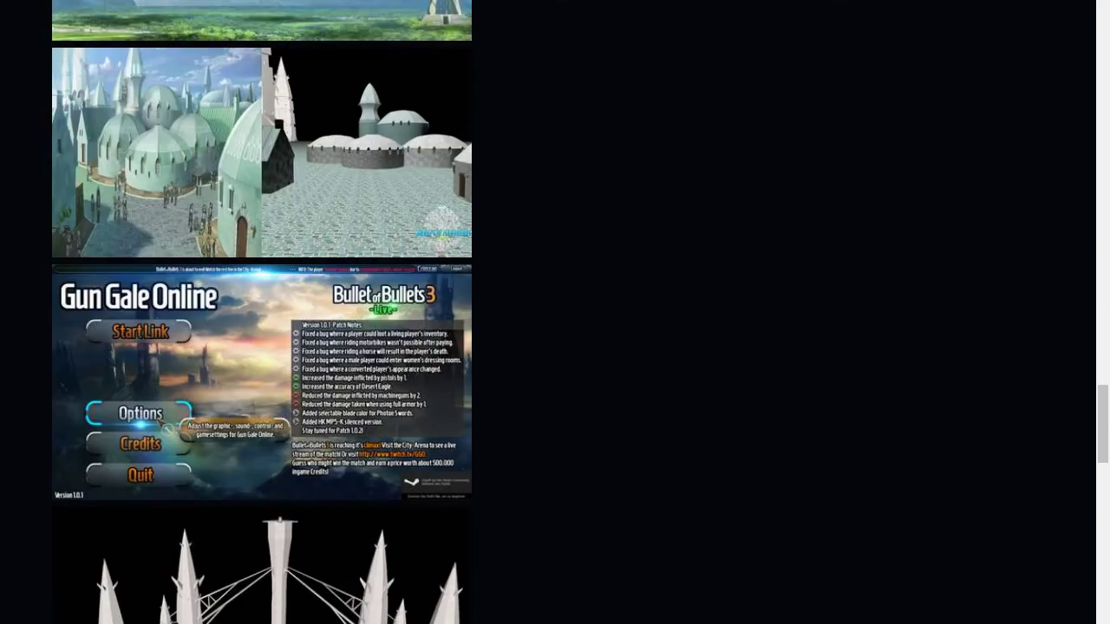
pyautogui.scroll(-1, 262, 312)
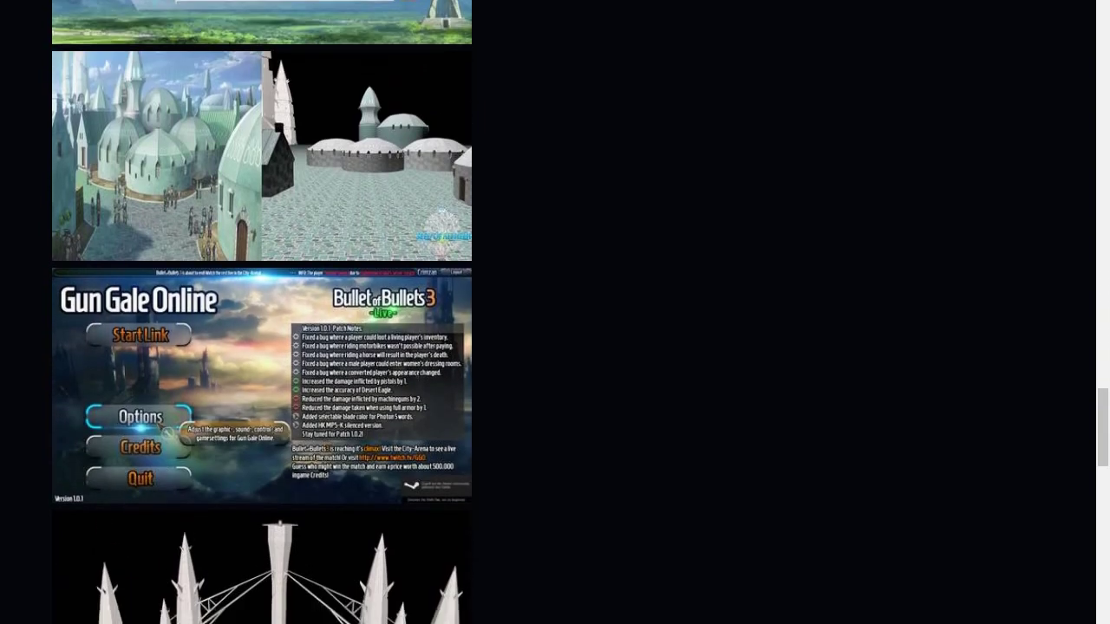
pyautogui.scroll(18, 262, 312)
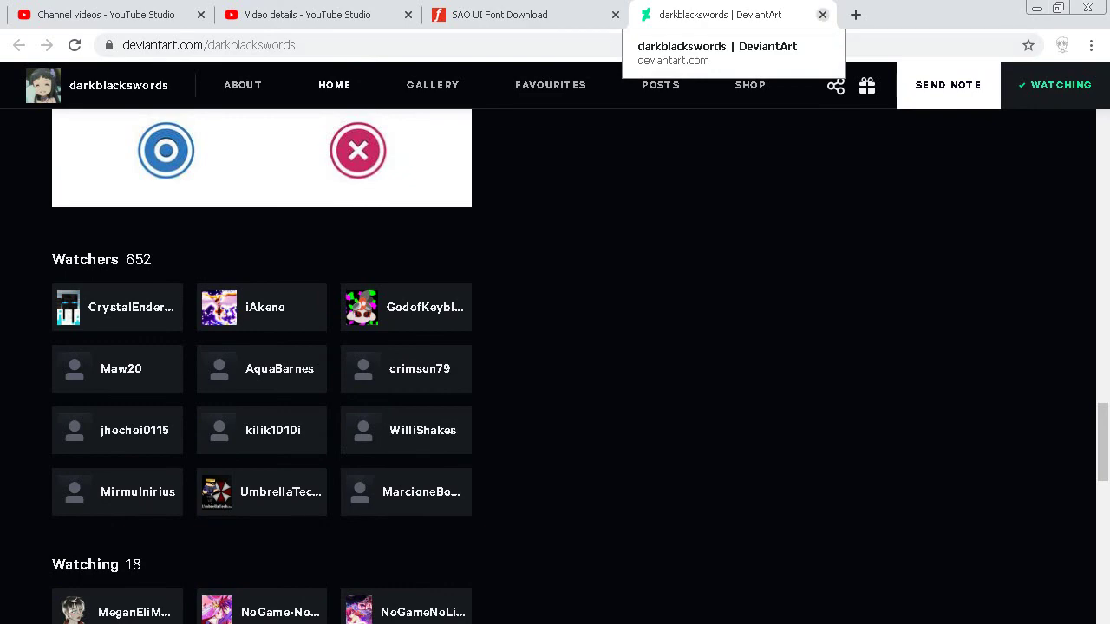
# Close the designer's DeviantArt page and show the downloaded sao-ui.zip in its folder
pyautogui.click(823, 15)
pyautogui.scroll(12, 419, 347)
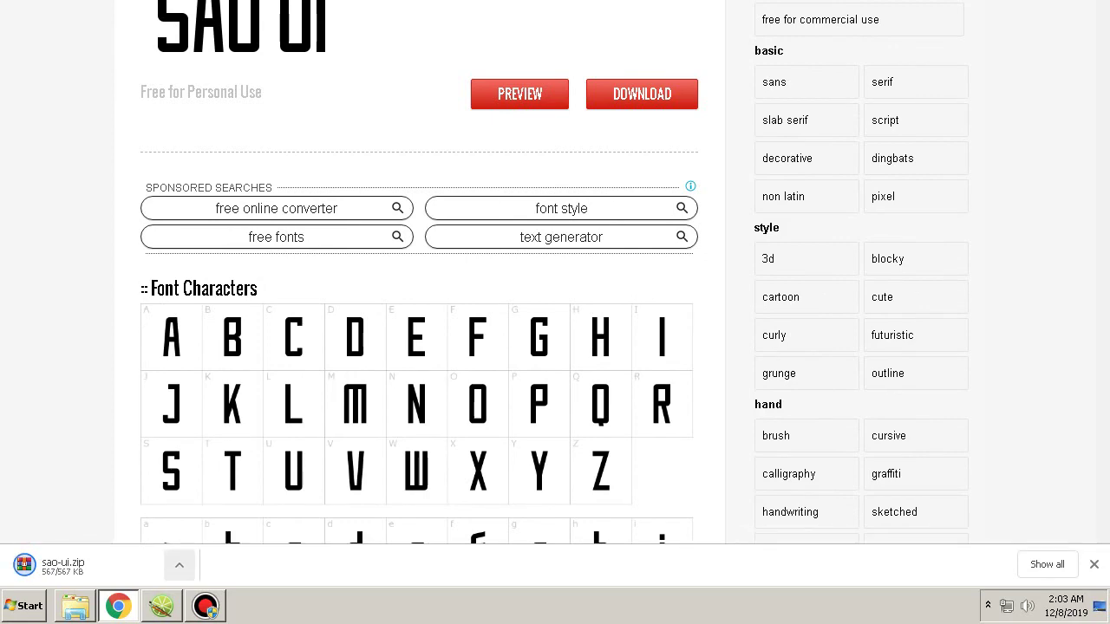
pyautogui.click(178, 565)
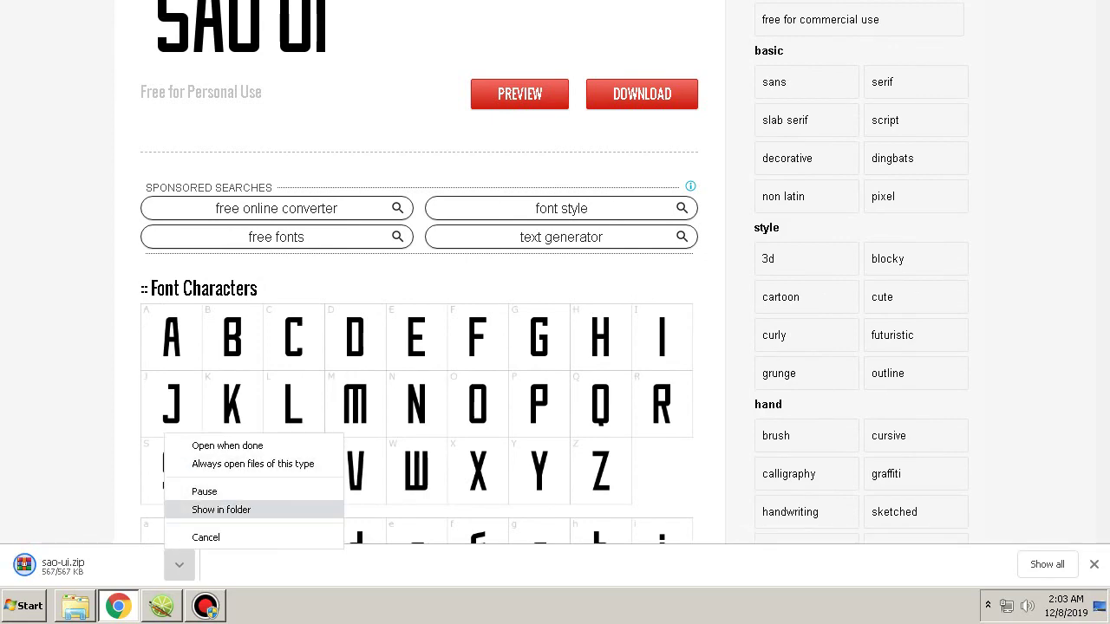
pyautogui.click(221, 510)
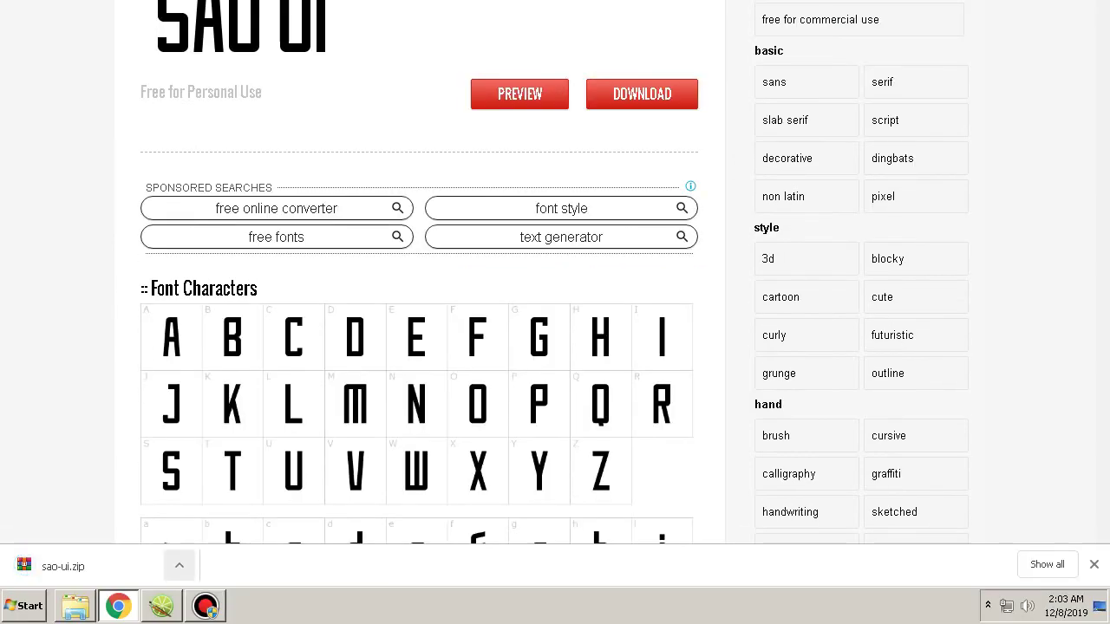
pyautogui.click(179, 564)
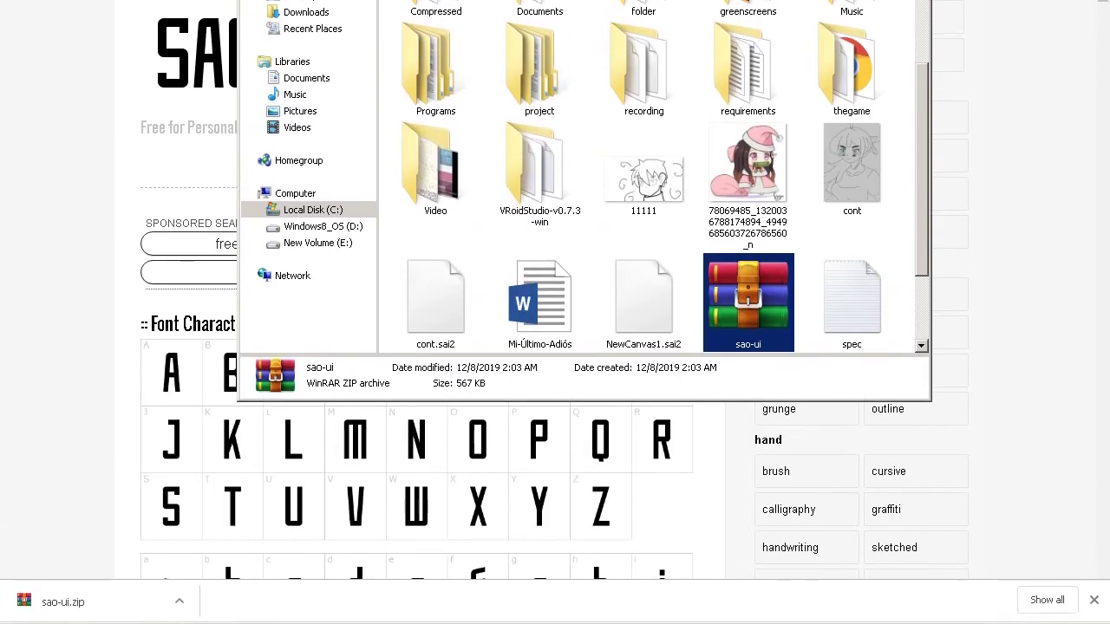
# Cut the sao-ui archive and create a new folder named sao font in Downloads
pyautogui.rightClick(760, 269)
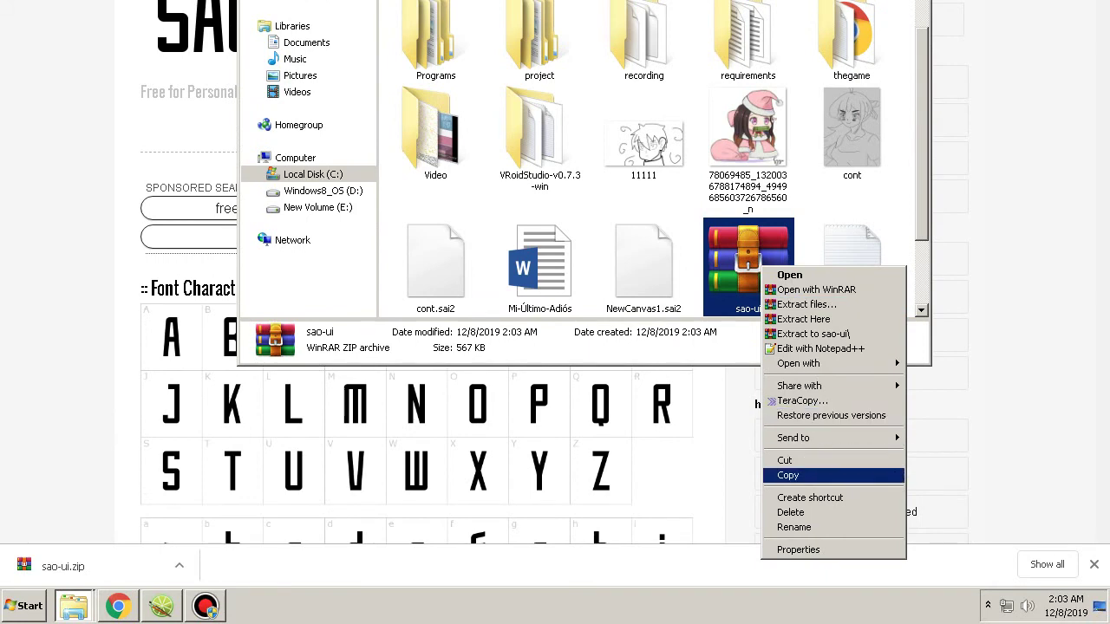
pyautogui.click(798, 563)
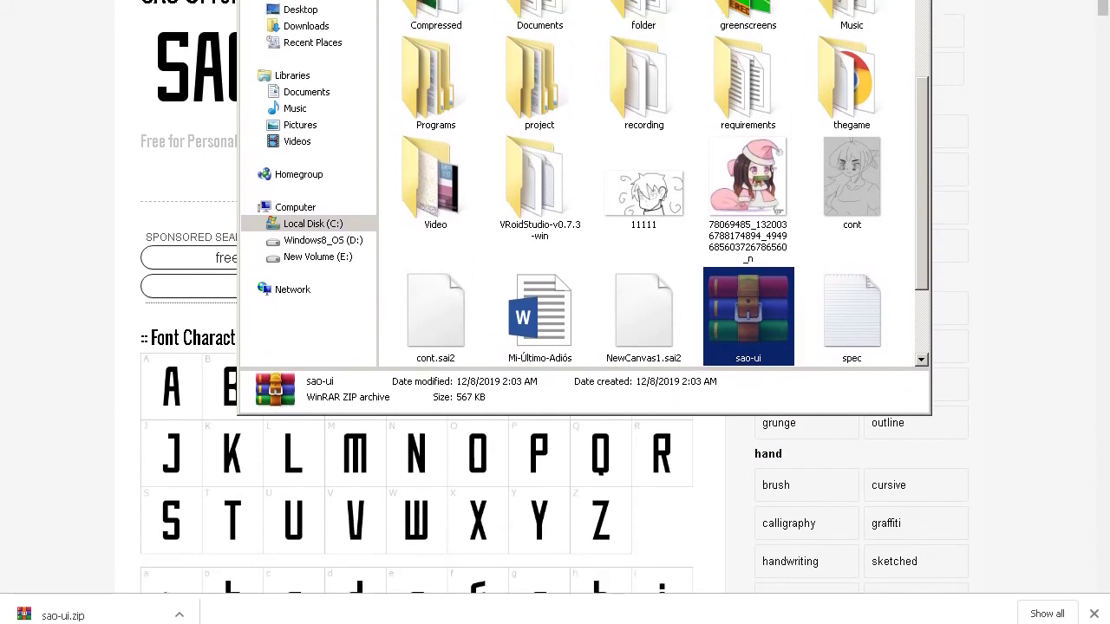
pyautogui.rightClick(763, 403)
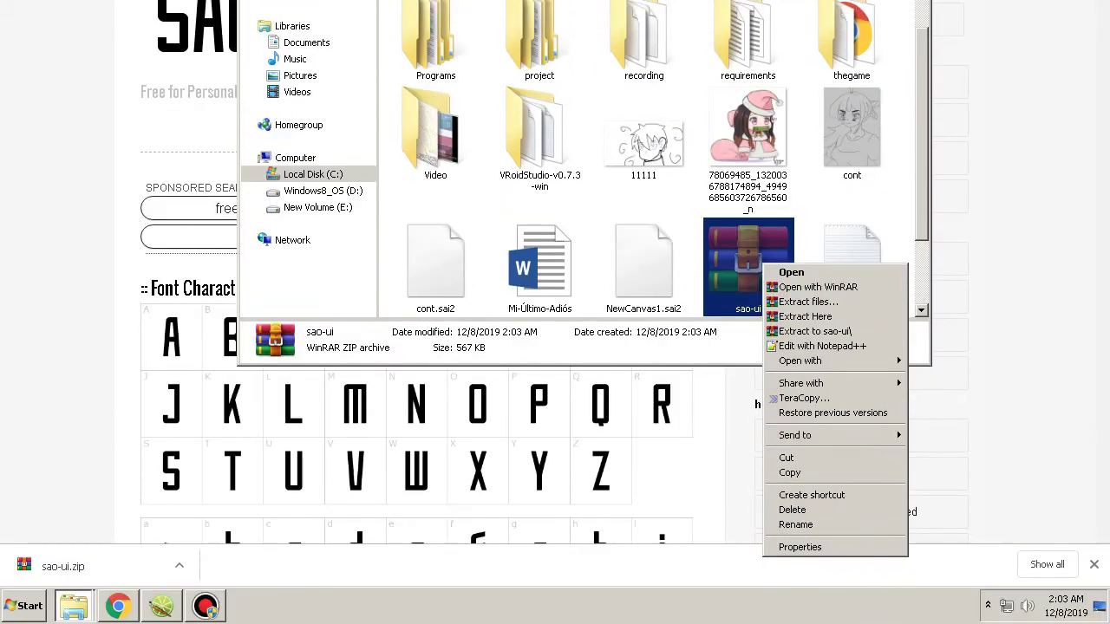
pyautogui.click(848, 204)
pyautogui.scroll(-2, 848, 205)
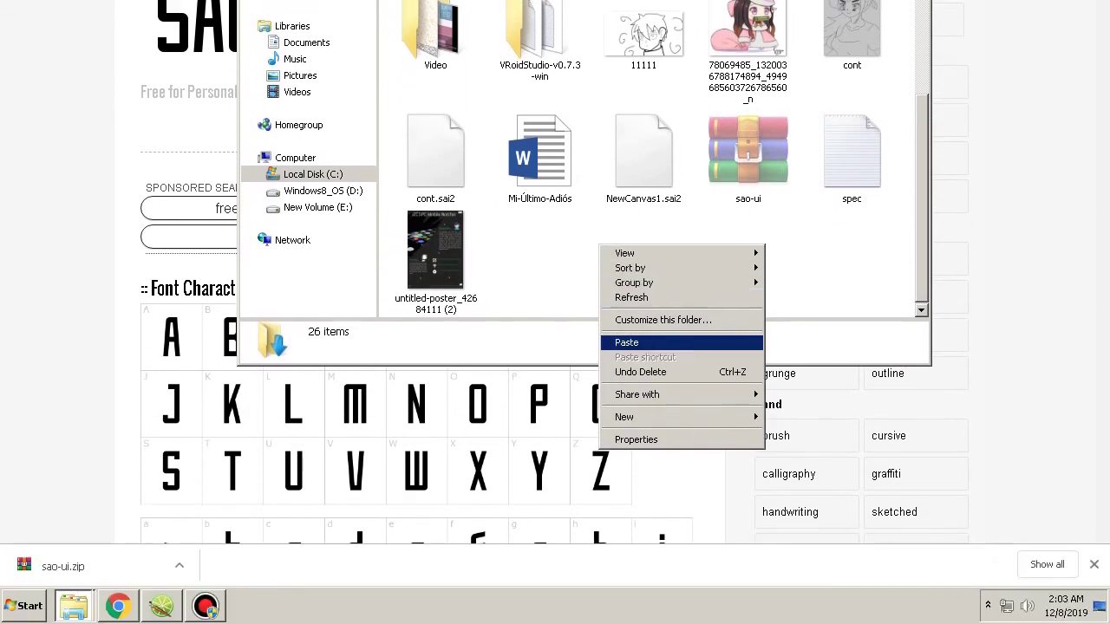
pyautogui.moveTo(659, 417)
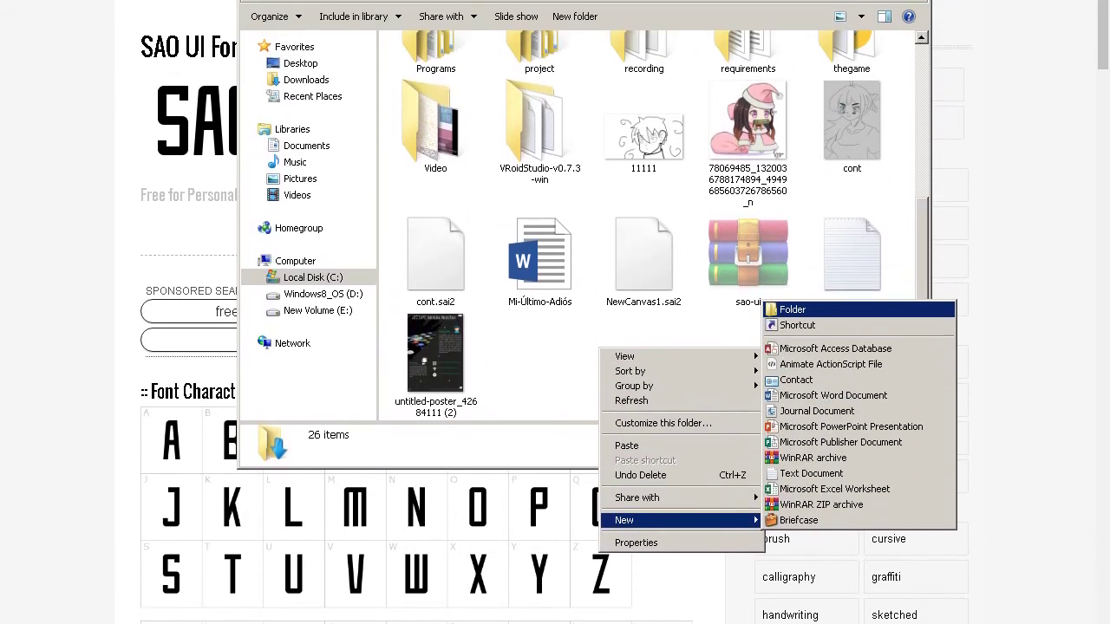
pyautogui.click(793, 205)
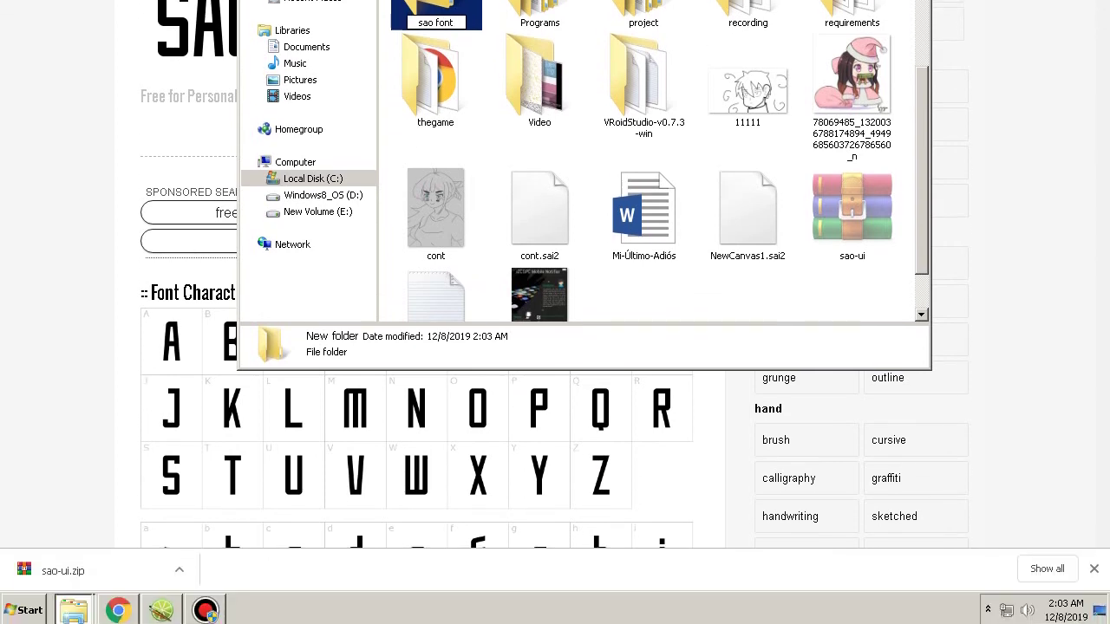
pyautogui.click(747, 343)
# Move the sao-ui archive into the sao font folder
pyautogui.click(851, 260)
pyautogui.moveTo(852, 468); pyautogui.dragTo(853, 290)
pyautogui.click(902, 292)
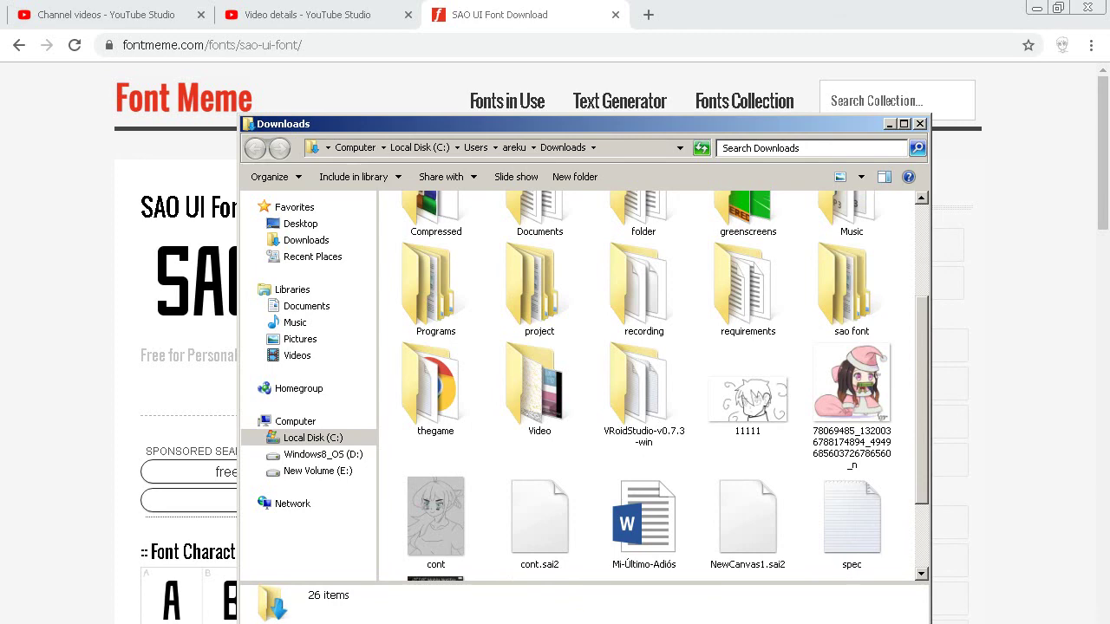
# Open the sao font folder and extract the sao-ui archive's contents directly into it
pyautogui.doubleClick(851, 290)
pyautogui.rightClick(430, 226)
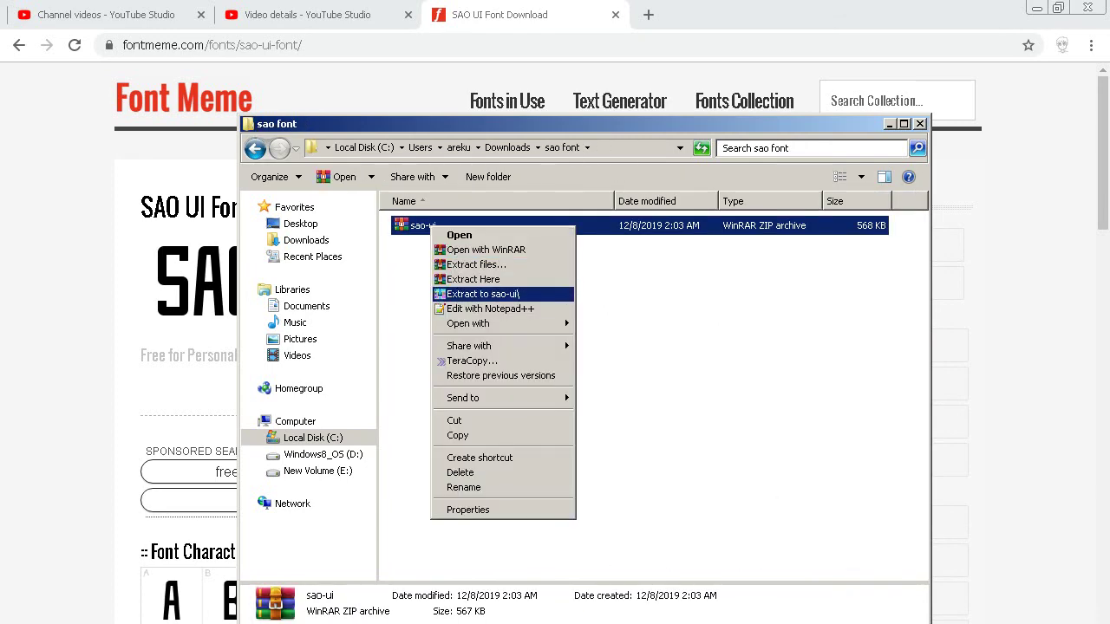
pyautogui.click(482, 294)
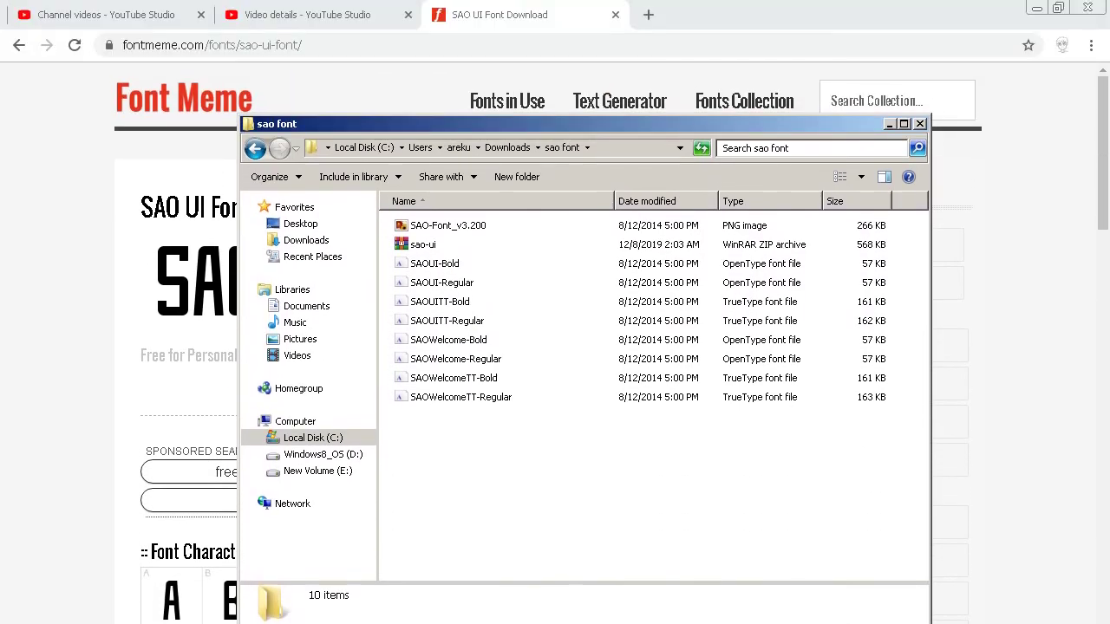
# Install the SAOUI-Bold OpenType font, replacing the already installed version
pyautogui.rightClick(449, 266)
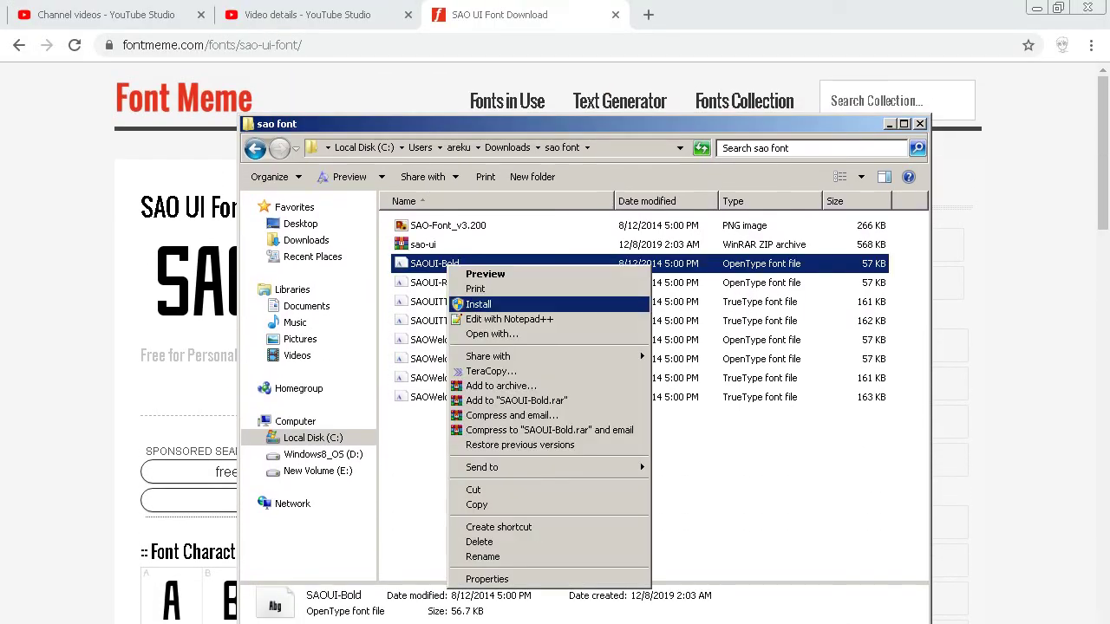
pyautogui.click(477, 303)
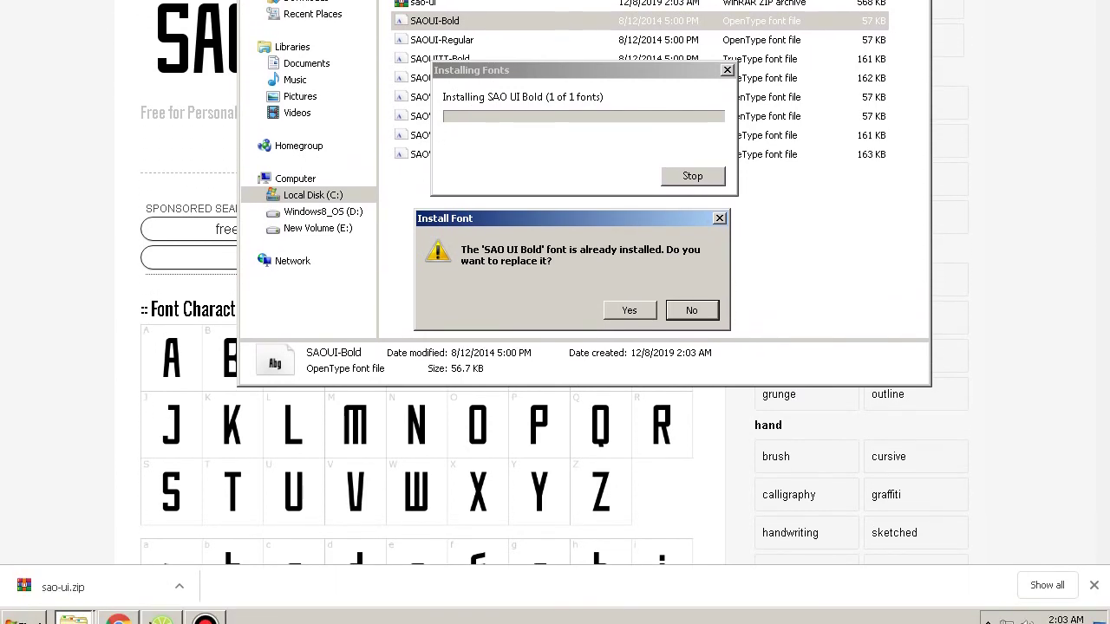
pyautogui.click(630, 310)
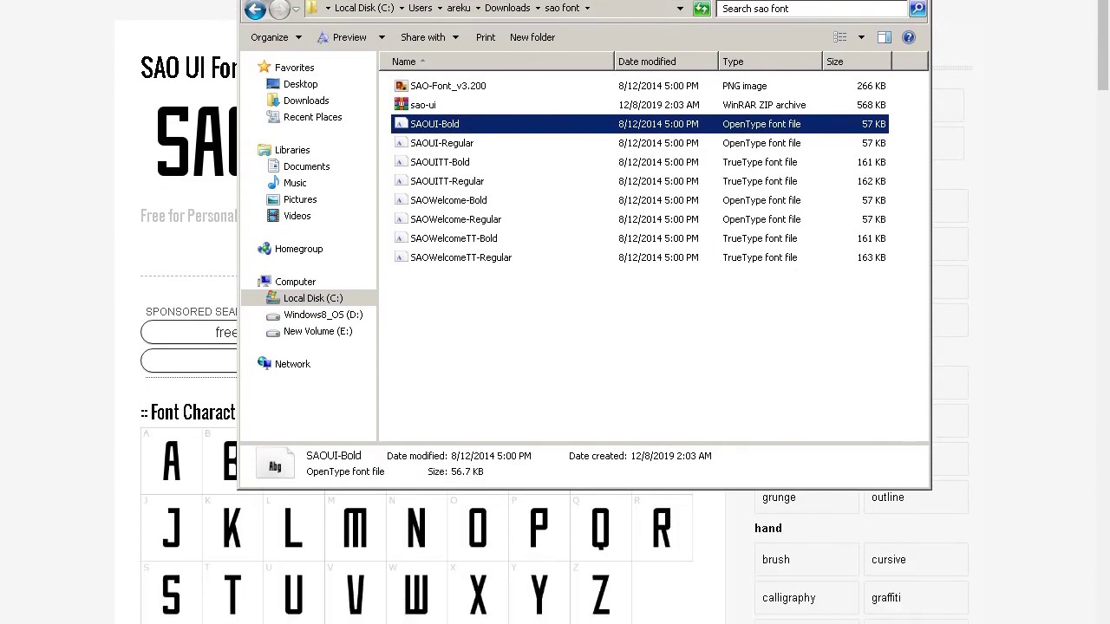
pyautogui.moveTo(503, 453); pyautogui.dragTo(498, 250)
pyautogui.click(529, 477)
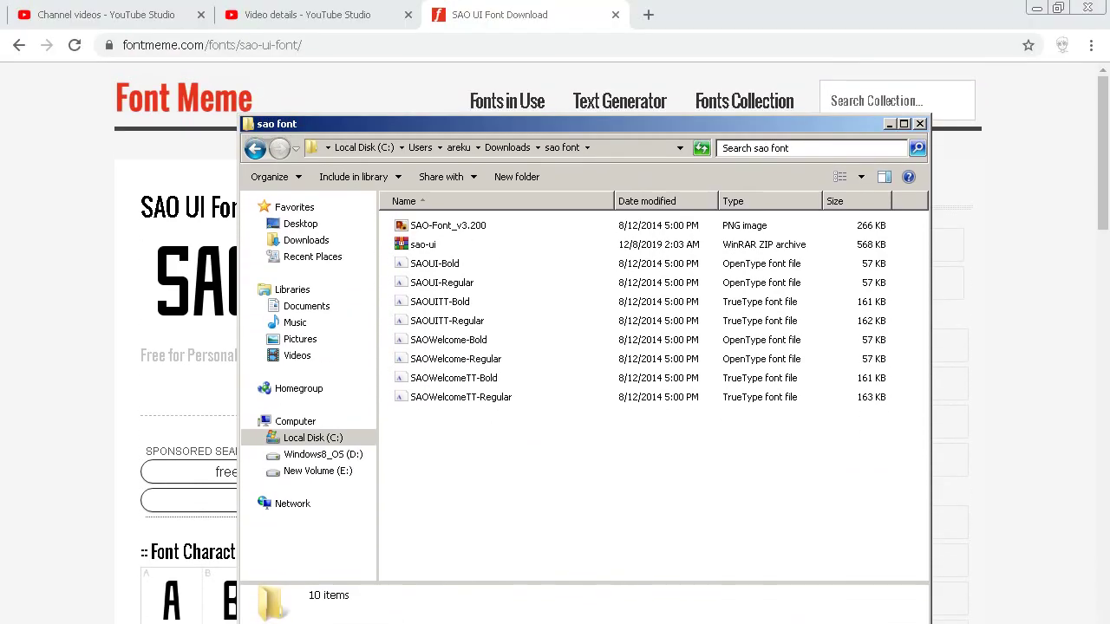
# View the SAO-Font_v3.200 preview image of the font's characters and close it
pyautogui.doubleClick(451, 226)
pyautogui.press('Return')
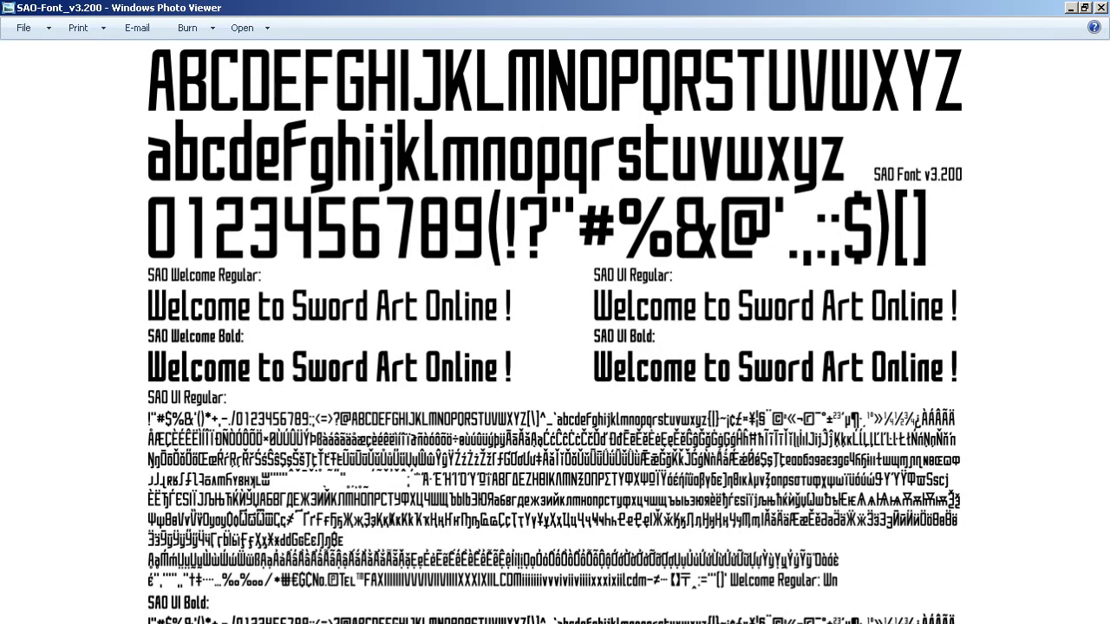
pyautogui.click(1101, 7)
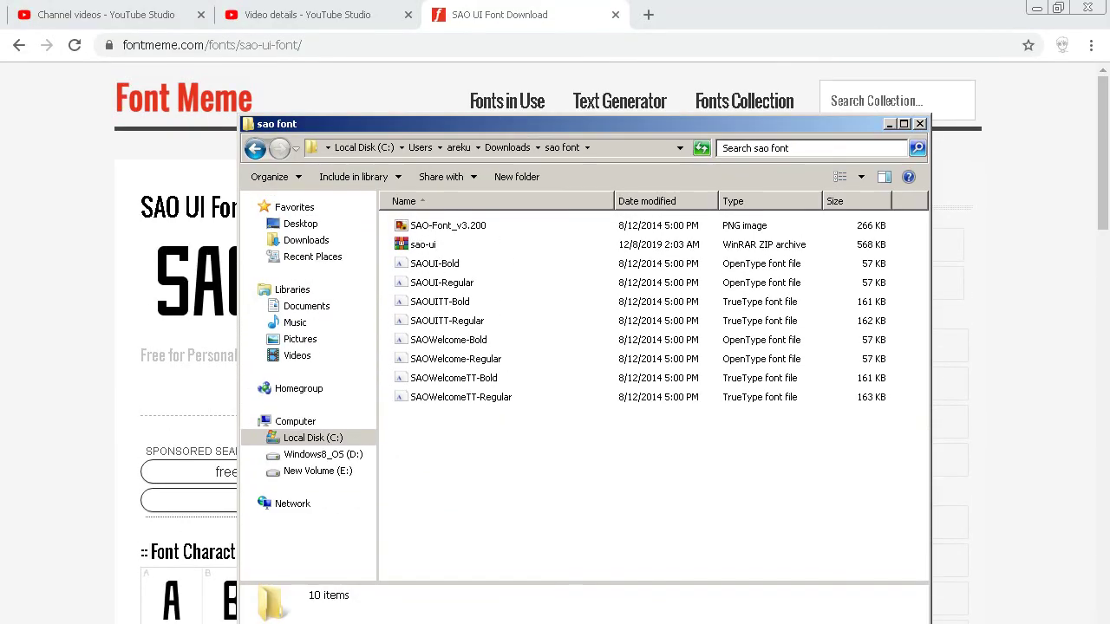
# Close the sao font folder window and dismiss the browser's download bar
pyautogui.click(255, 148)
pyautogui.click(920, 124)
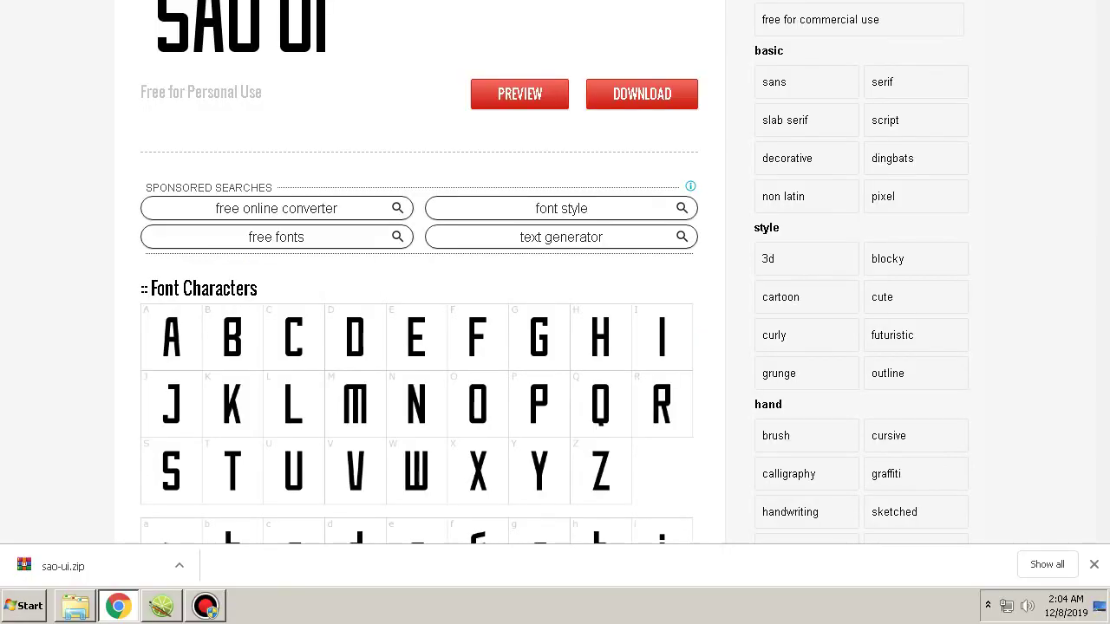
pyautogui.click(1095, 564)
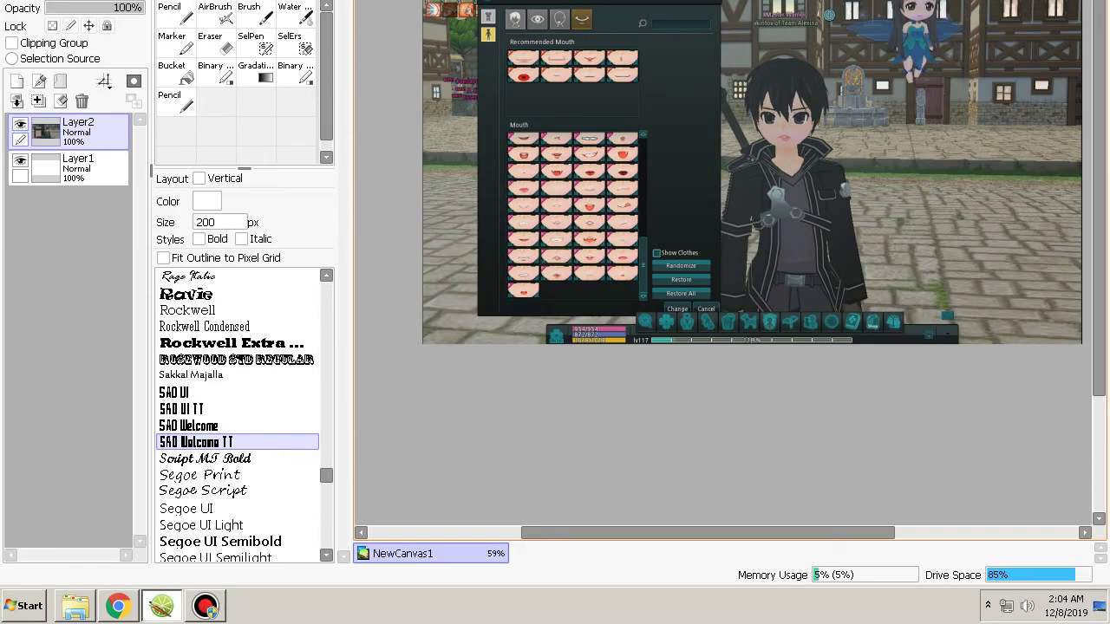
# Switch to PaintTool SAI and add the text "PART 8" beside the black-coated character in the SAO Welcome TT font
pyautogui.moveTo(707, 532); pyautogui.dragTo(752, 532)
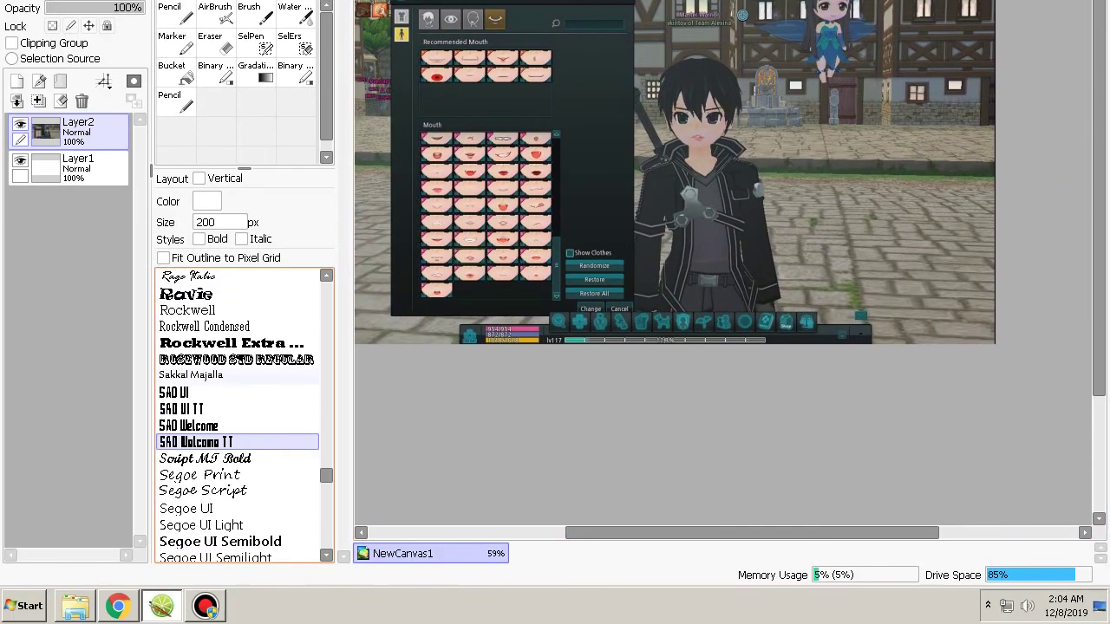
pyautogui.scroll(-2, 238, 394)
pyautogui.click(181, 376)
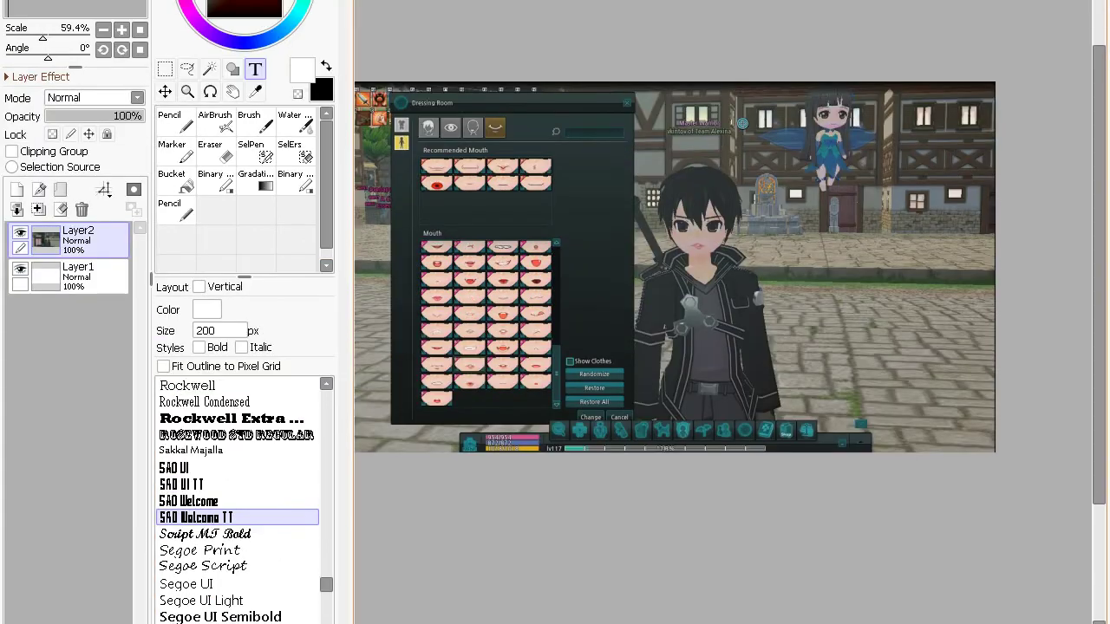
pyautogui.click(757, 188)
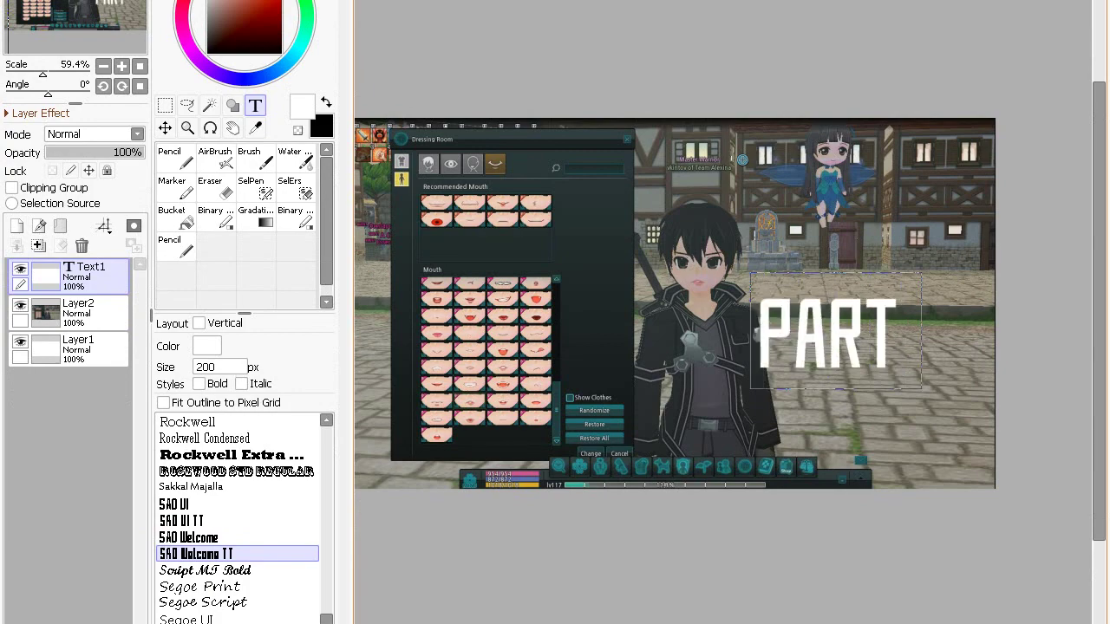
pyautogui.write('PART 8')
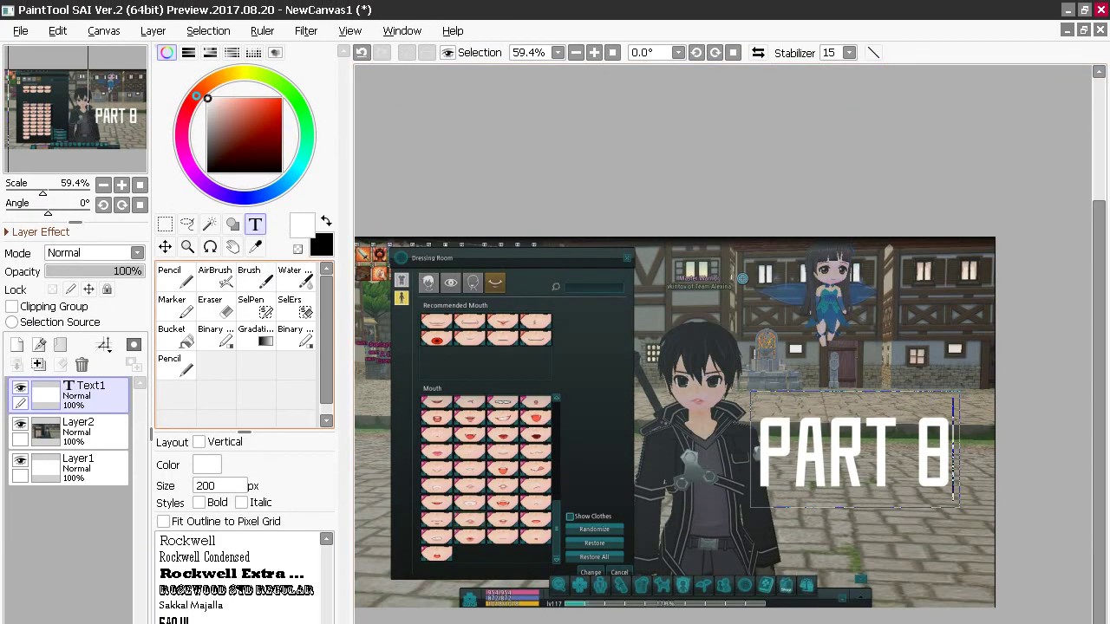
# Move the PART 8 text to the lower right corner of the image
pyautogui.click(165, 129)
pyautogui.moveTo(854, 445); pyautogui.dragTo(885, 545)
pyautogui.moveTo(885, 321); pyautogui.dragTo(885, 348)
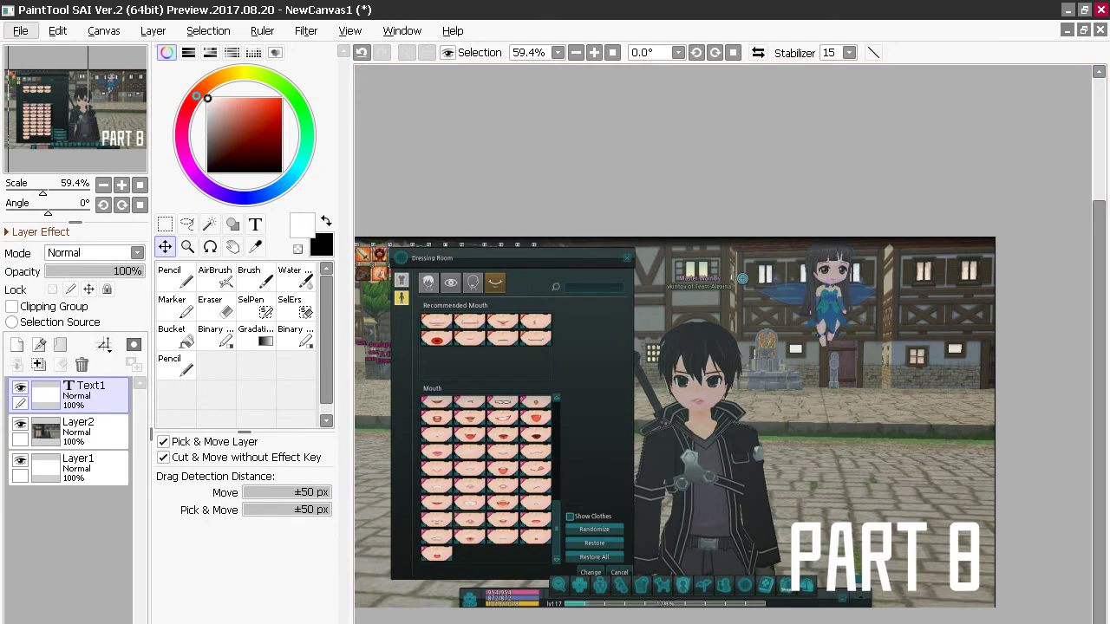
# Select Layer1 and examine the PART 8 text on the image both close up and in the whole composition
pyautogui.click(21, 31)
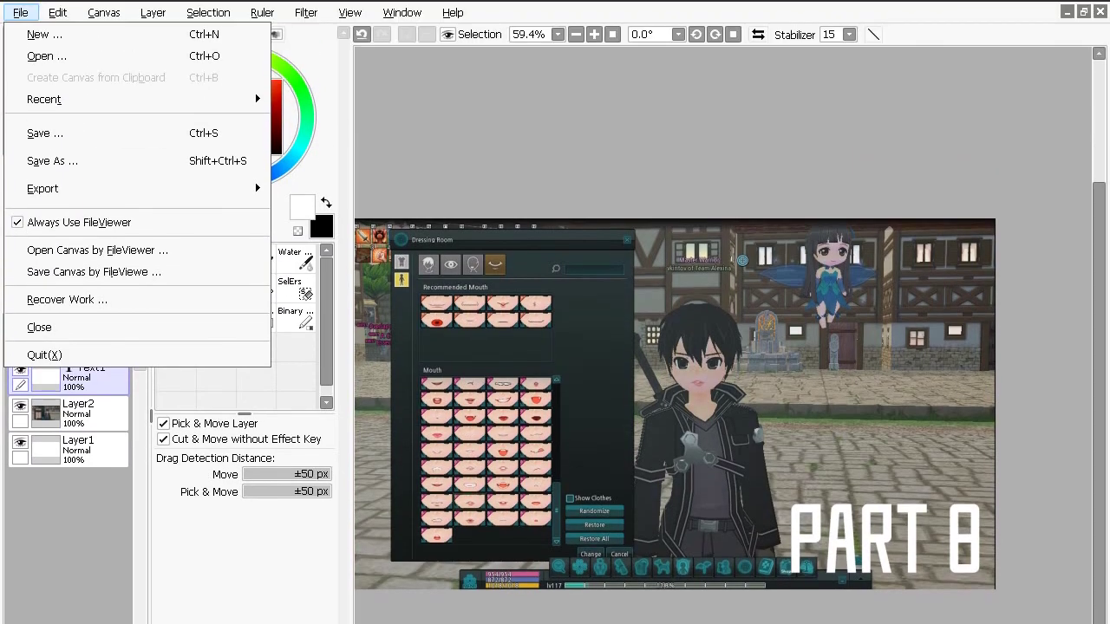
pyautogui.click(97, 469)
pyautogui.scroll(-3, 993, 384)
pyautogui.scroll(9, 988, 386)
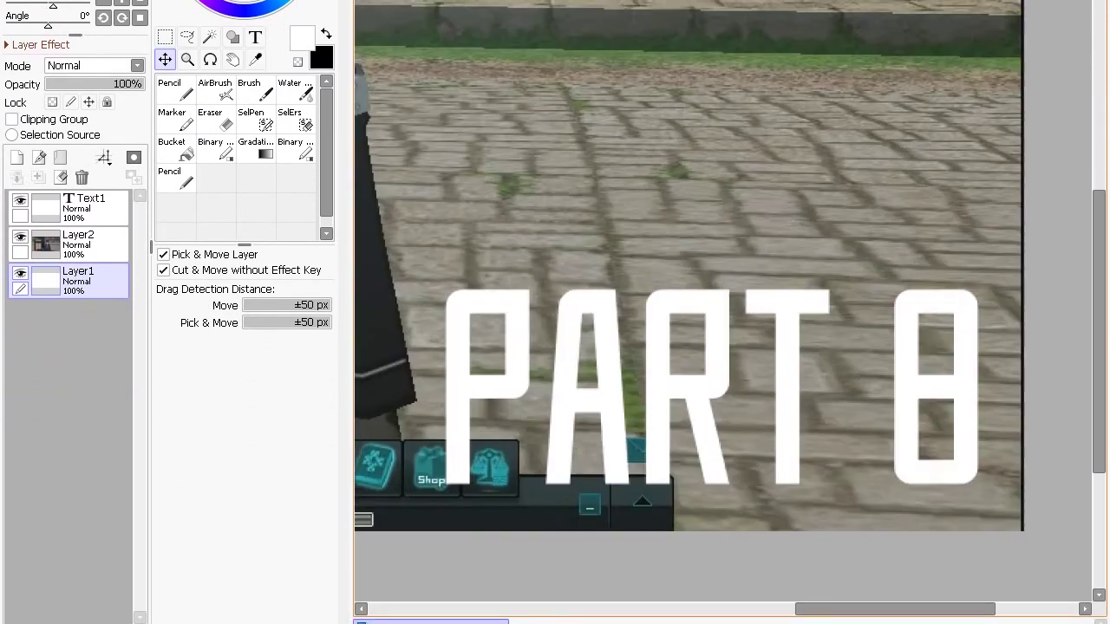
pyautogui.scroll(-6, 841, 412)
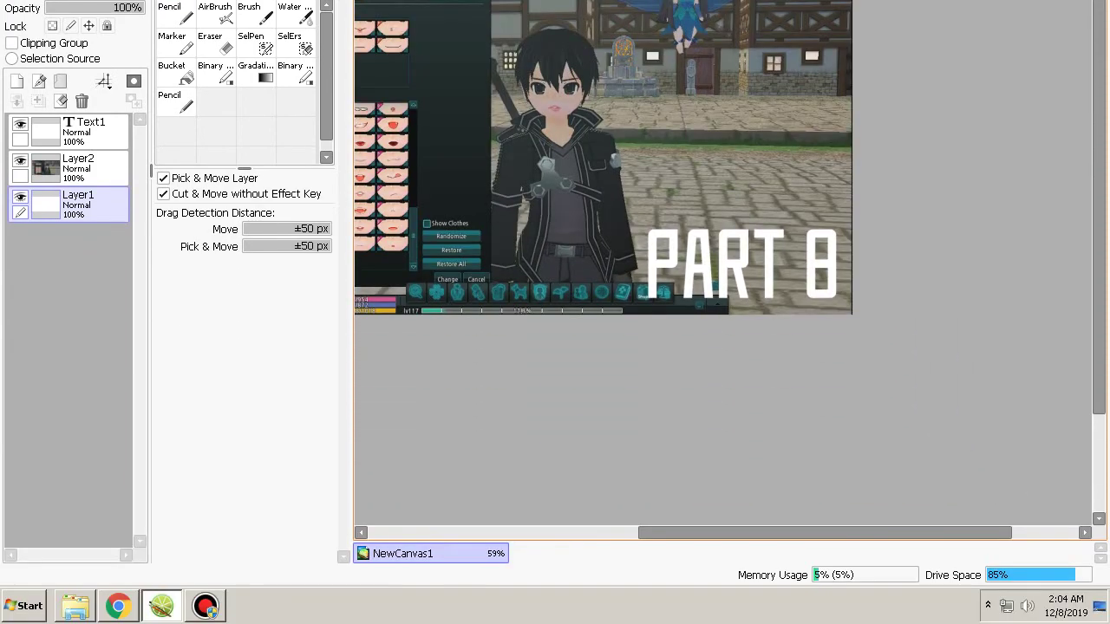
pyautogui.moveTo(825, 532); pyautogui.dragTo(725, 533)
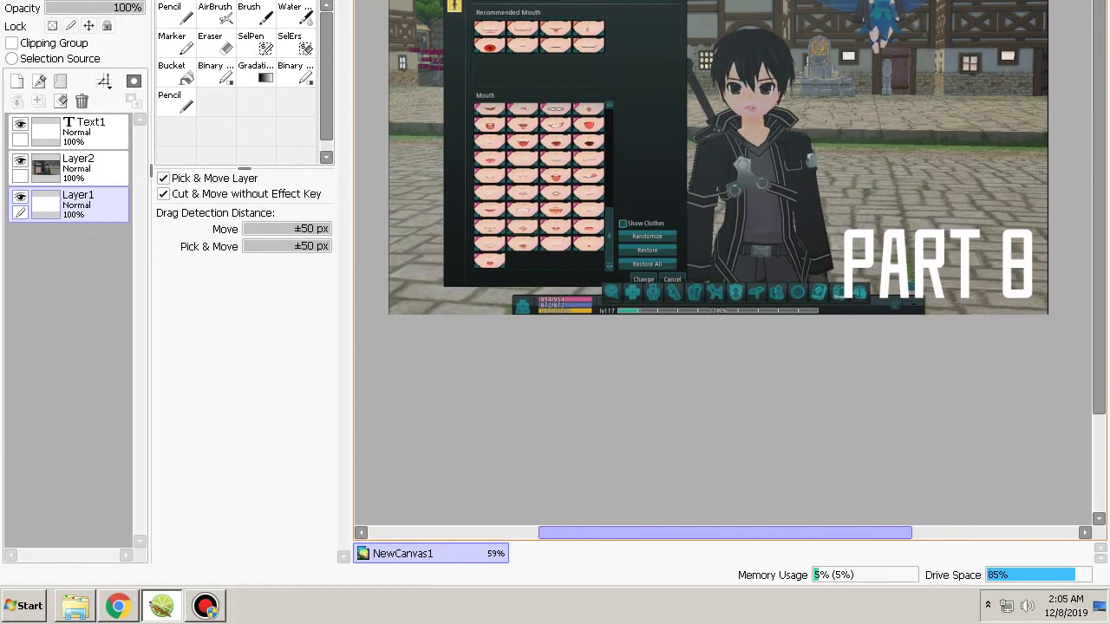
pyautogui.scroll(1, 724, 261)
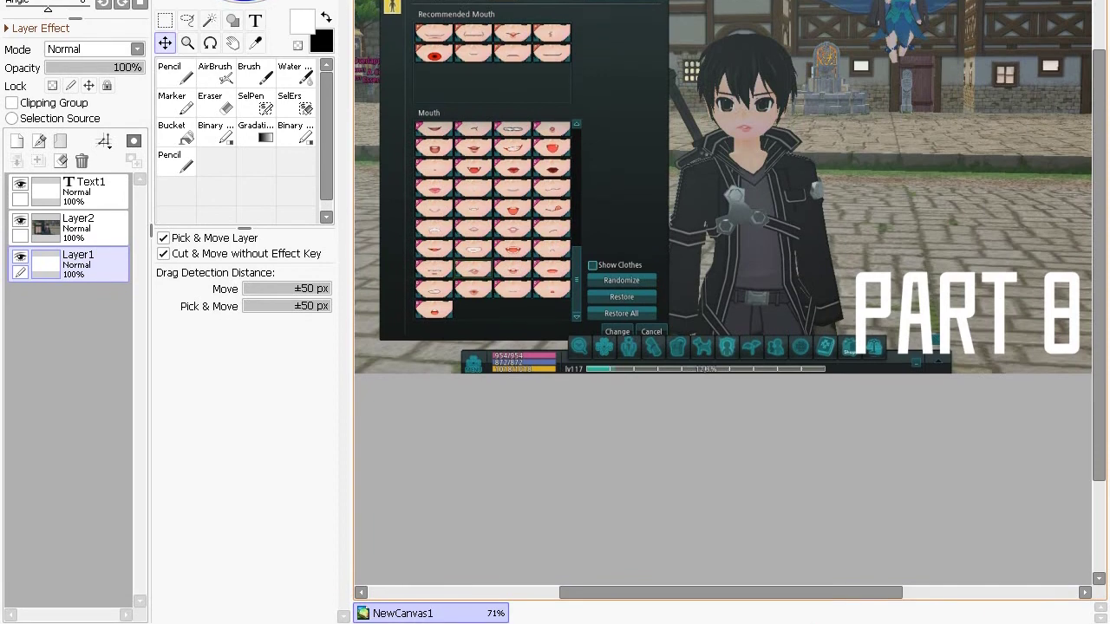
pyautogui.hscroll(1, 724, 260)
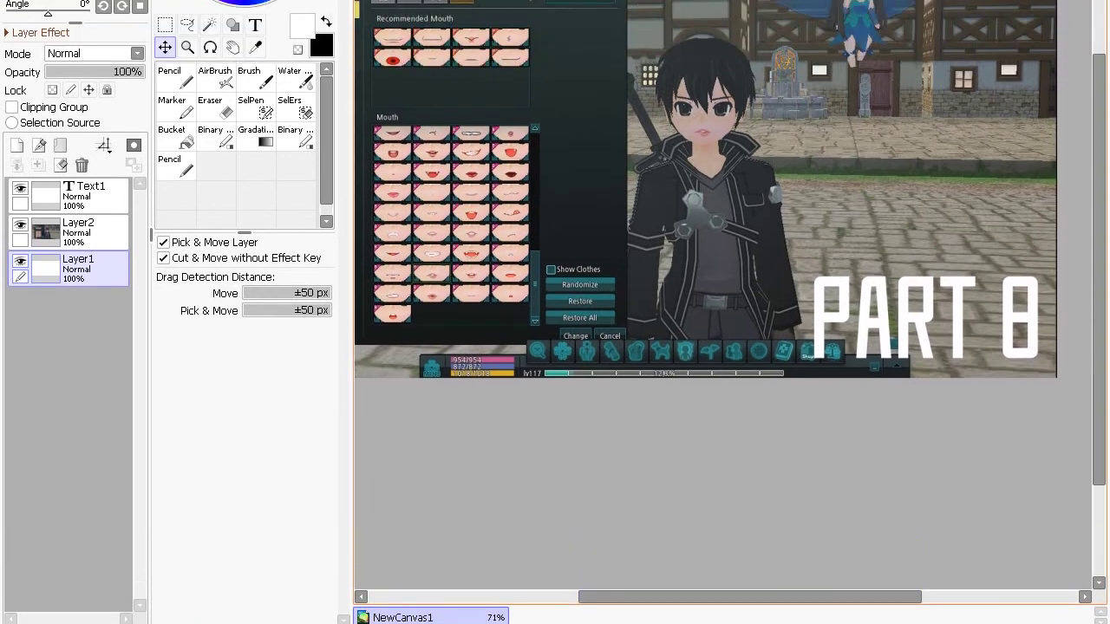